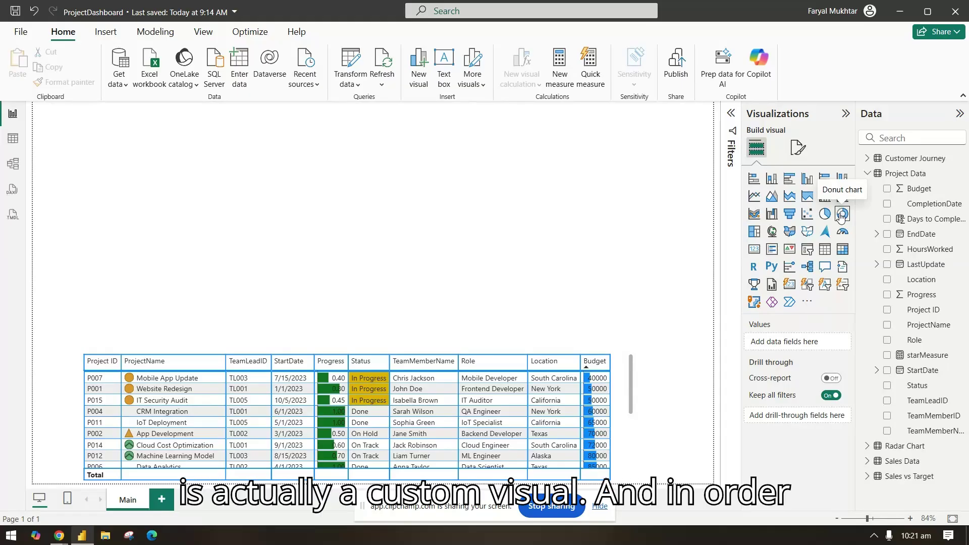
Step: Open the Get more visuals gallery and search it for 'donut'
{"action": "left_click", "coordinate": [808, 302]}
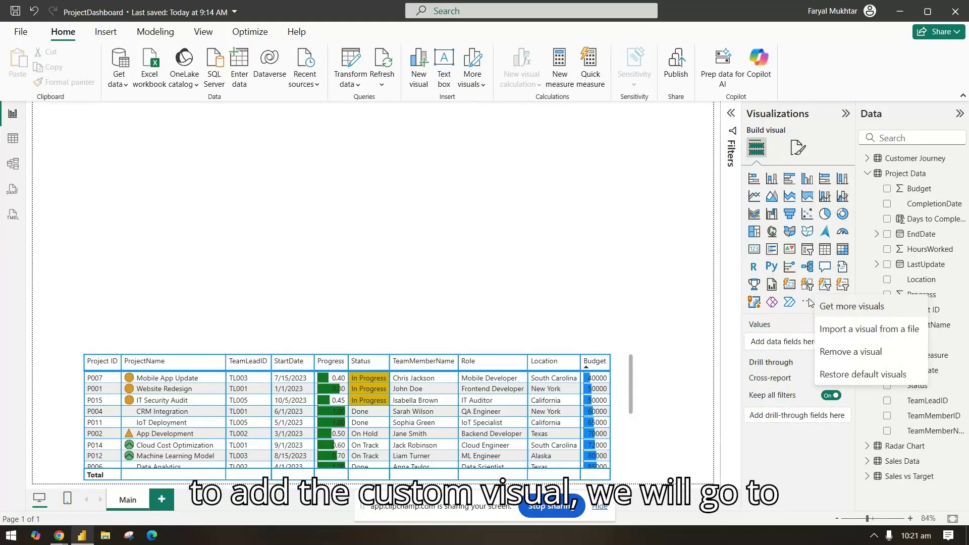
{"action": "left_click", "coordinate": [866, 307]}
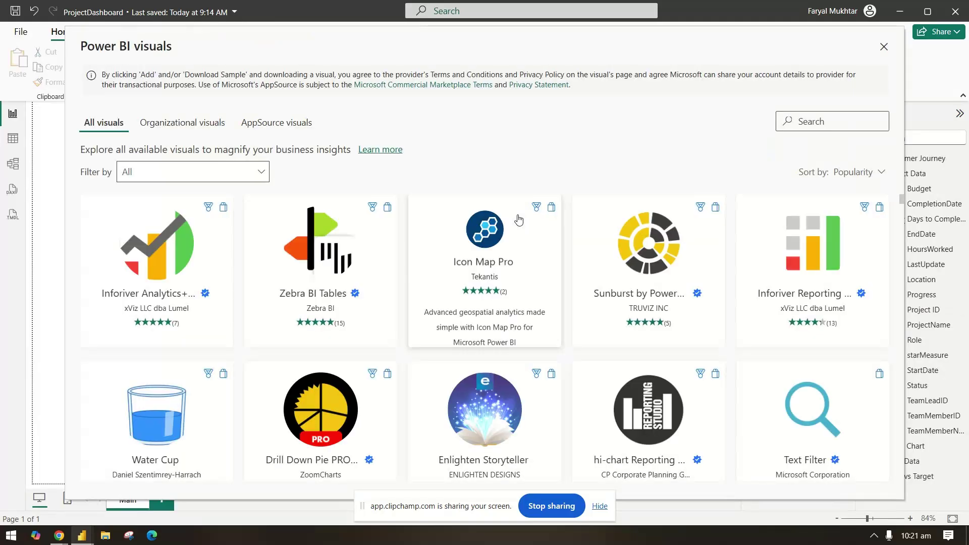
{"action": "left_click", "coordinate": [817, 124]}
{"action": "type", "text": "donut"}
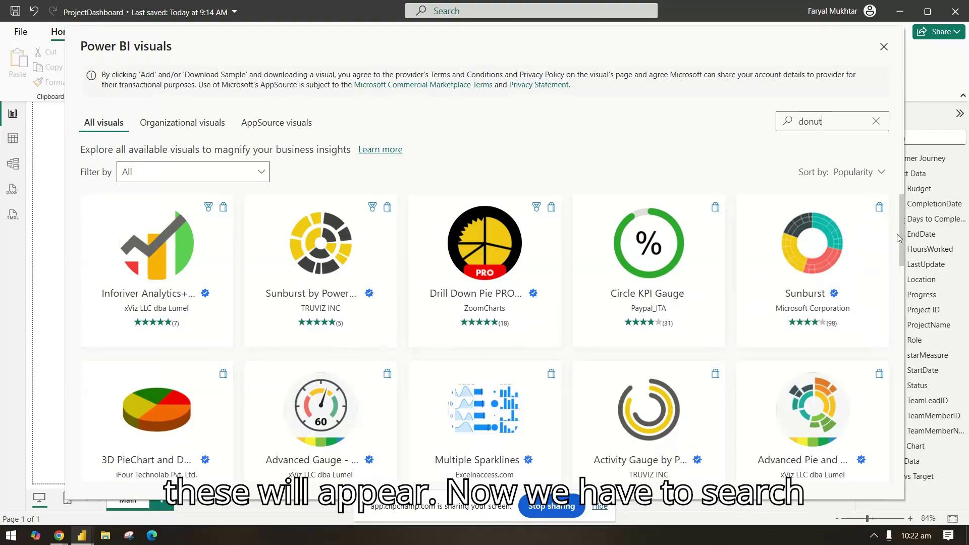
{"action": "left_click_drag", "start_coordinate": [901, 237], "coordinate": [902, 308]}
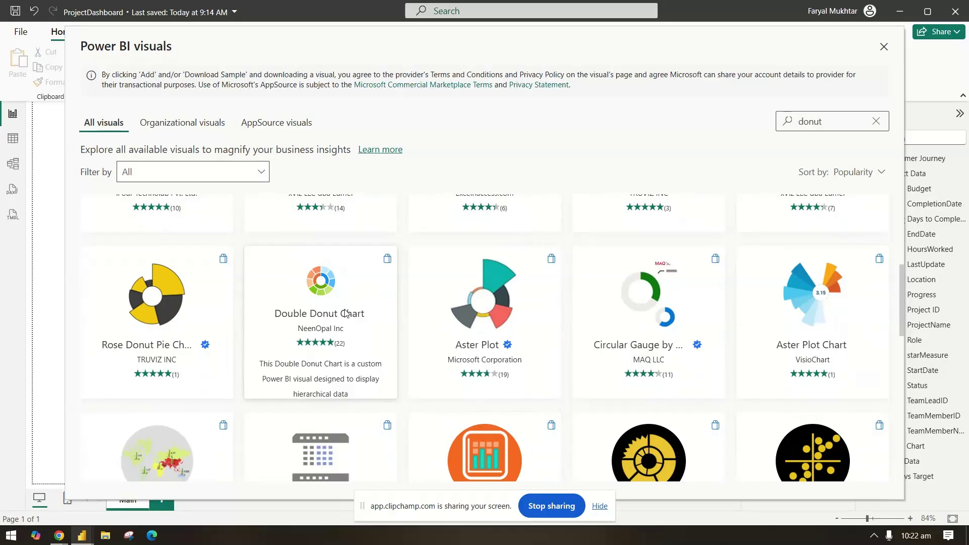
Step: Open the Double Donut Chart listing, preview its five screenshots, and add it to the report
{"action": "left_click", "coordinate": [345, 313]}
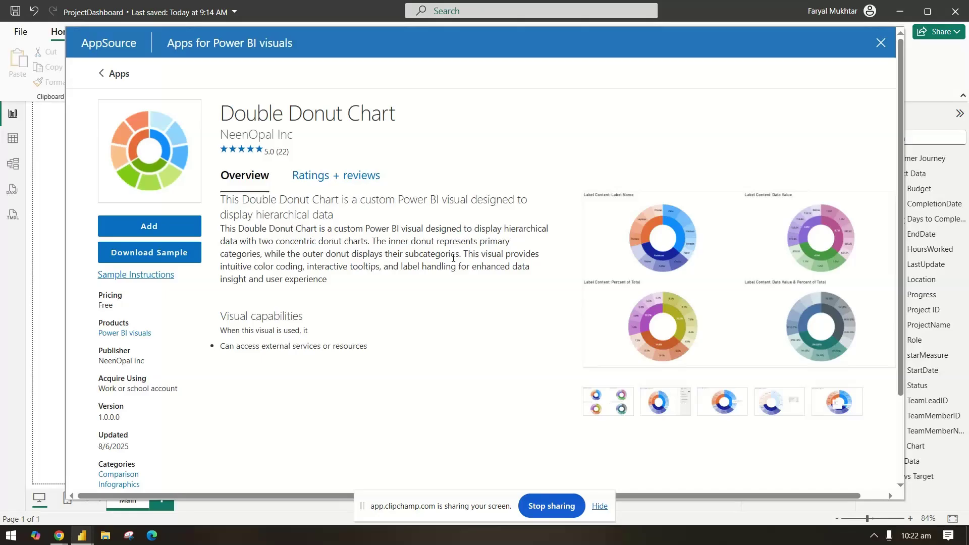
{"action": "left_click", "coordinate": [652, 413]}
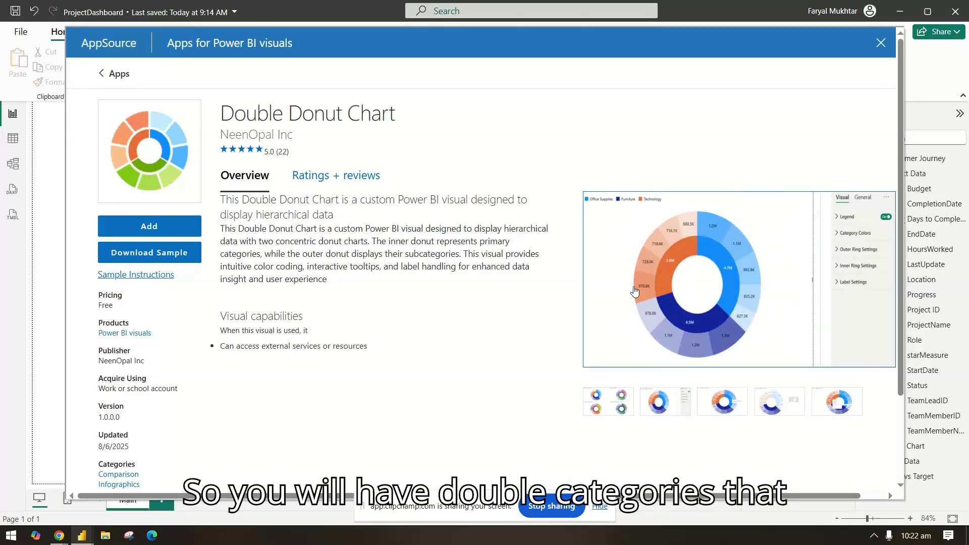
{"action": "left_click", "coordinate": [720, 398]}
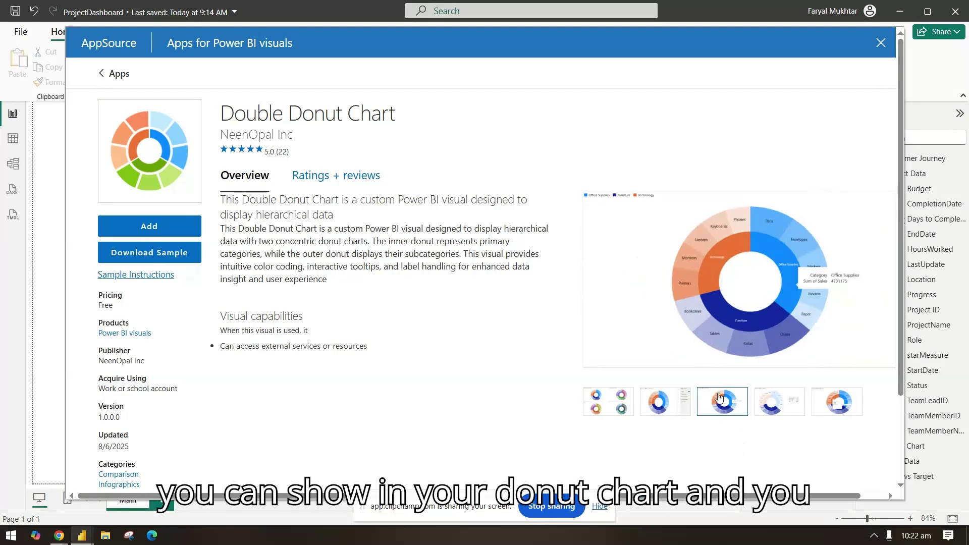
{"action": "left_click", "coordinate": [777, 400]}
{"action": "left_click", "coordinate": [838, 409]}
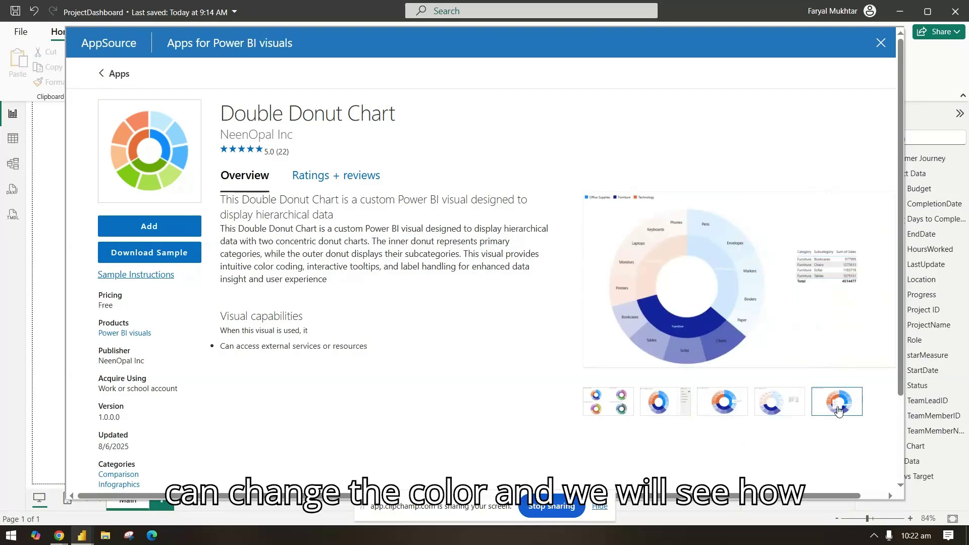
{"action": "left_click", "coordinate": [608, 401]}
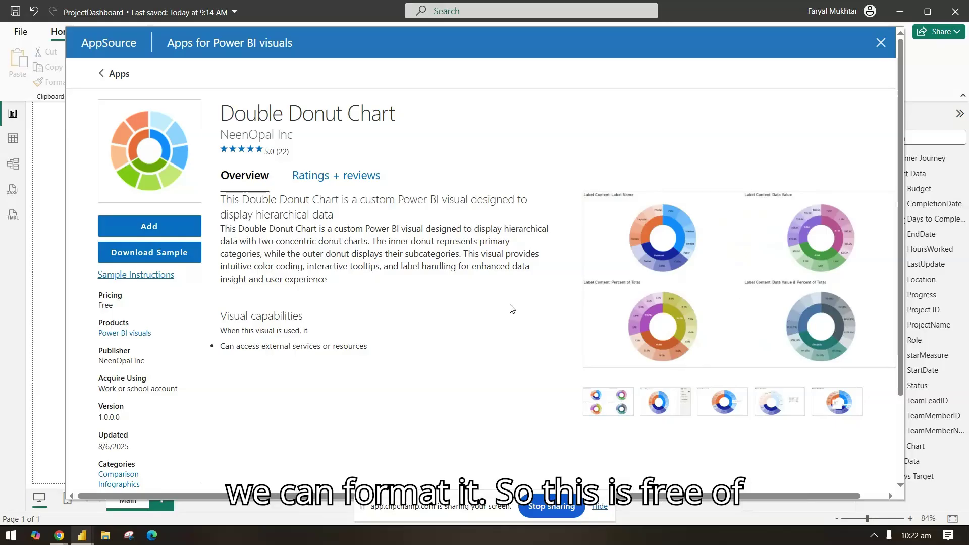
{"action": "left_click", "coordinate": [157, 226]}
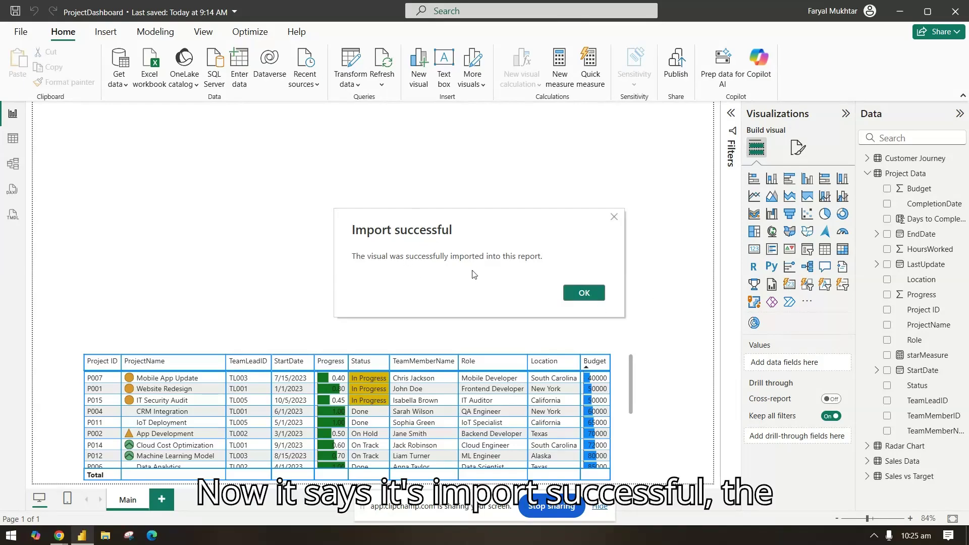
Step: Dismiss the Import successful confirmation for the Double Donut Chart
{"action": "left_click", "coordinate": [585, 292]}
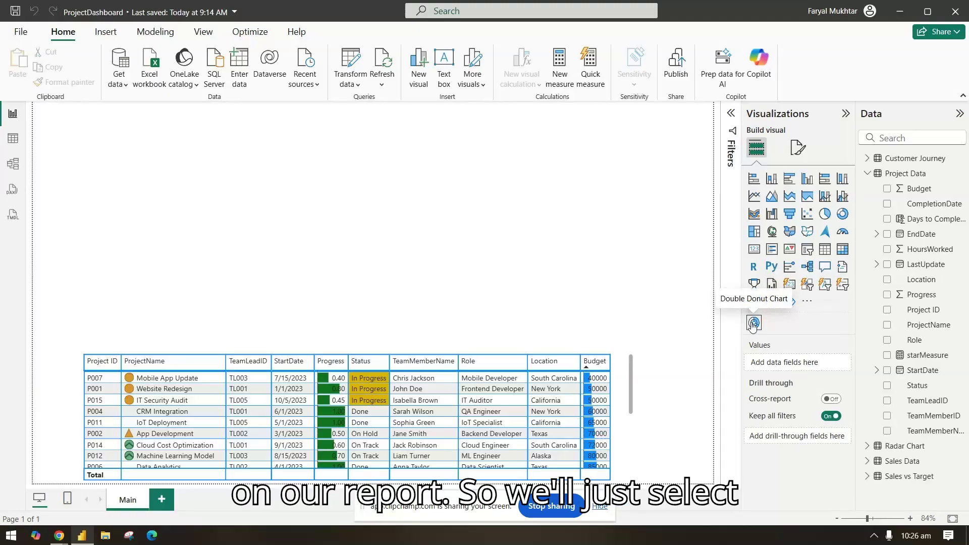
Step: Insert a Double Donut Chart stretched to the page top, with Status, Location and Project ID count
{"action": "left_click", "coordinate": [753, 323]}
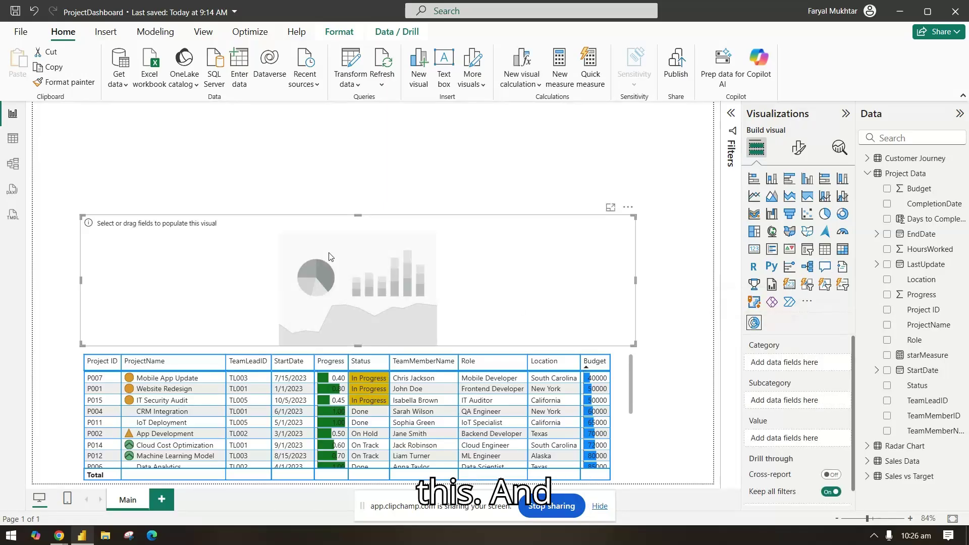
{"action": "left_click_drag", "start_coordinate": [357, 216], "coordinate": [356, 102]}
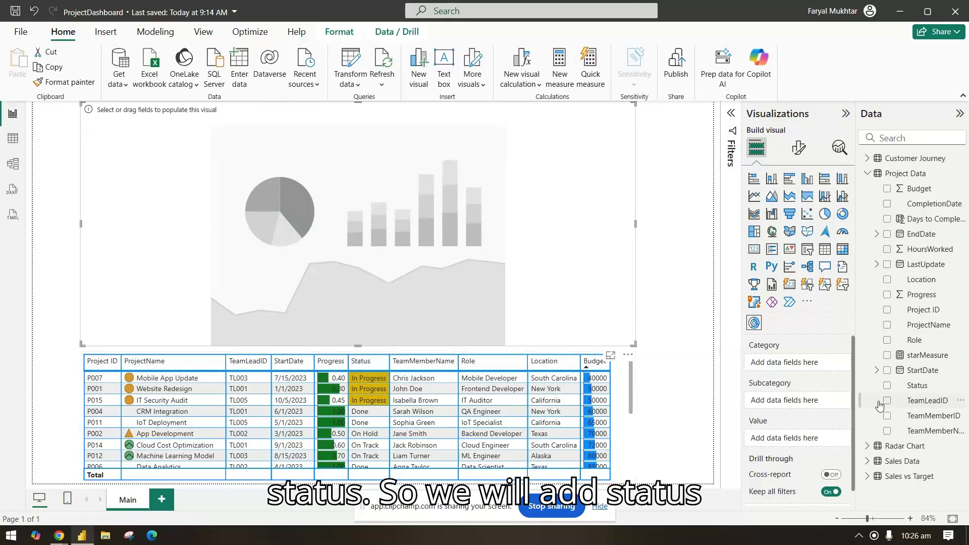
{"action": "left_click_drag", "start_coordinate": [858, 372], "coordinate": [807, 364]}
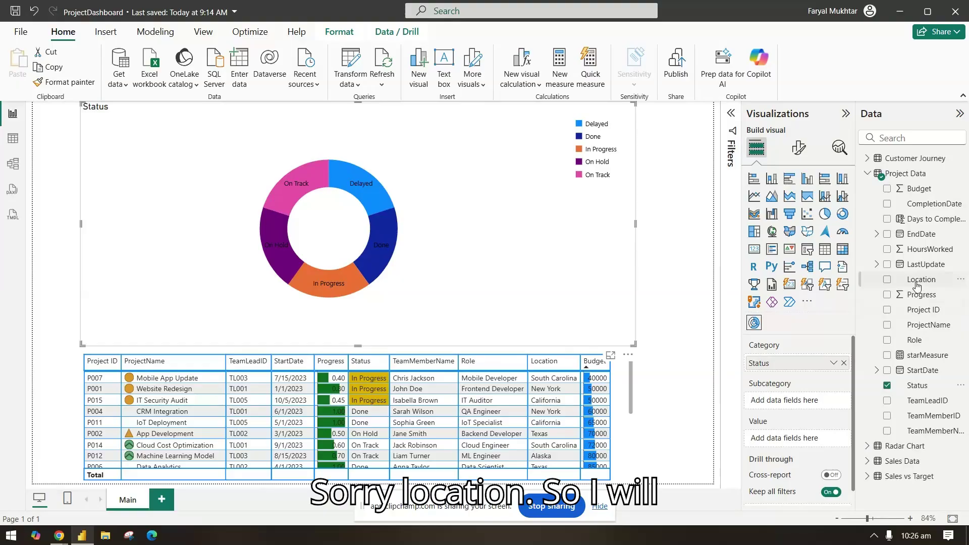
{"action": "left_click_drag", "start_coordinate": [918, 286], "coordinate": [796, 408]}
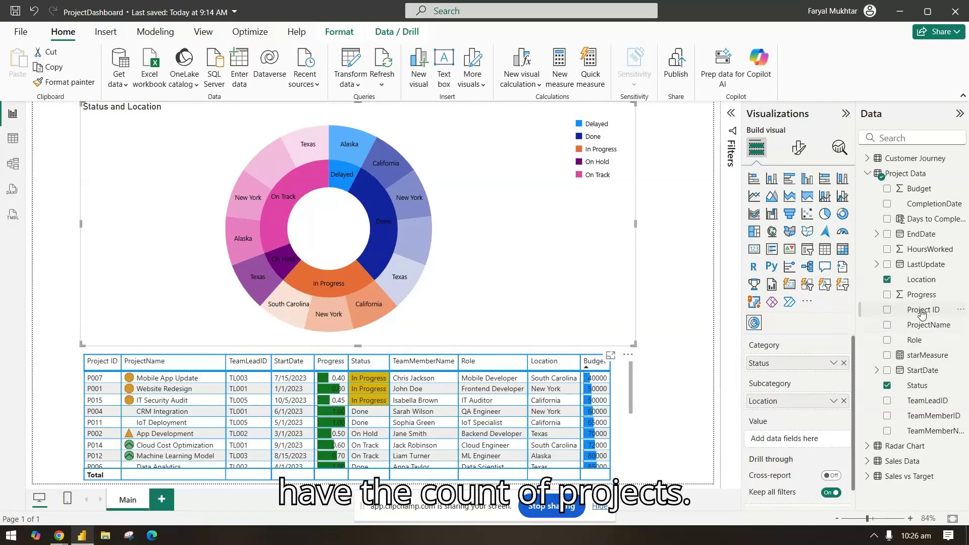
{"action": "left_click_drag", "start_coordinate": [922, 310], "coordinate": [803, 446]}
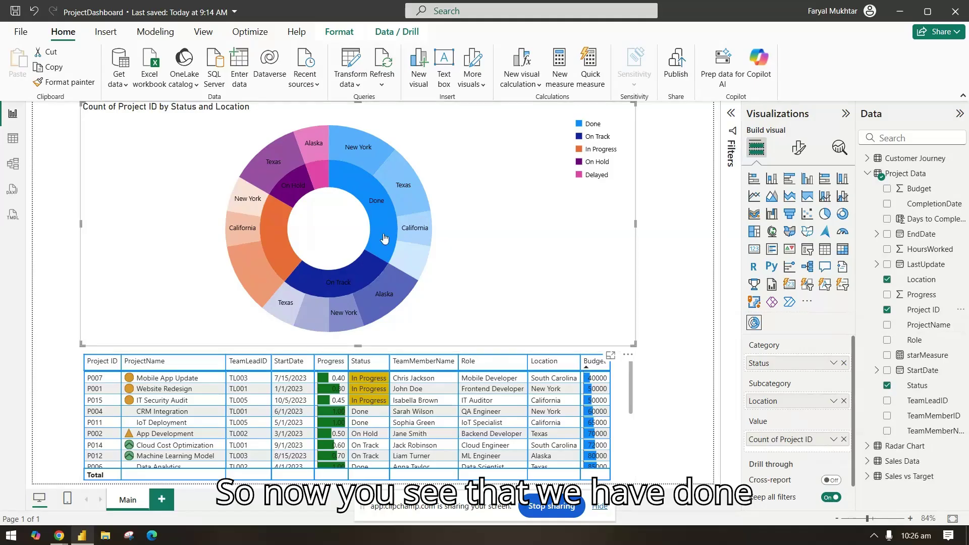
Step: Rename the Count of Project ID value to 'Number of Projects'
{"action": "mouse_move", "coordinate": [380, 220]}
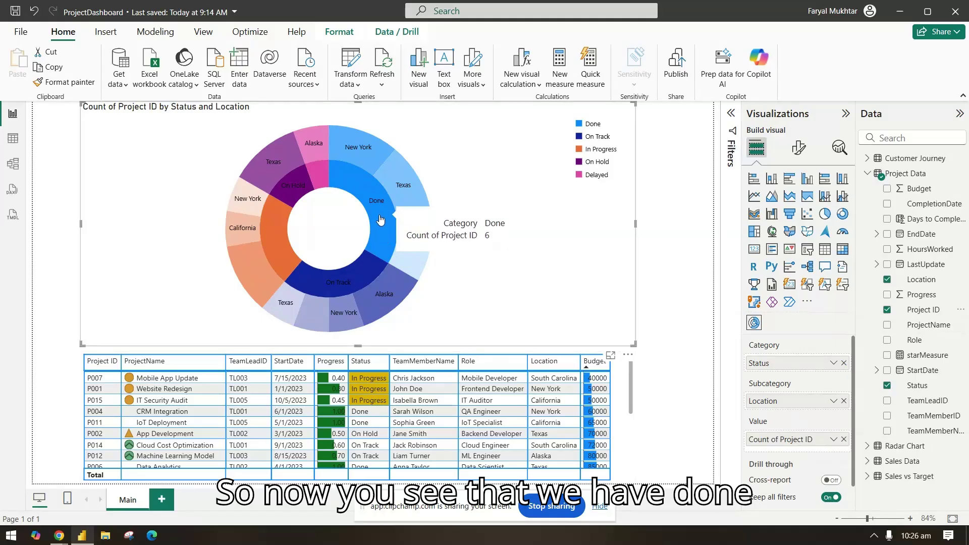
{"action": "mouse_move", "coordinate": [360, 152]}
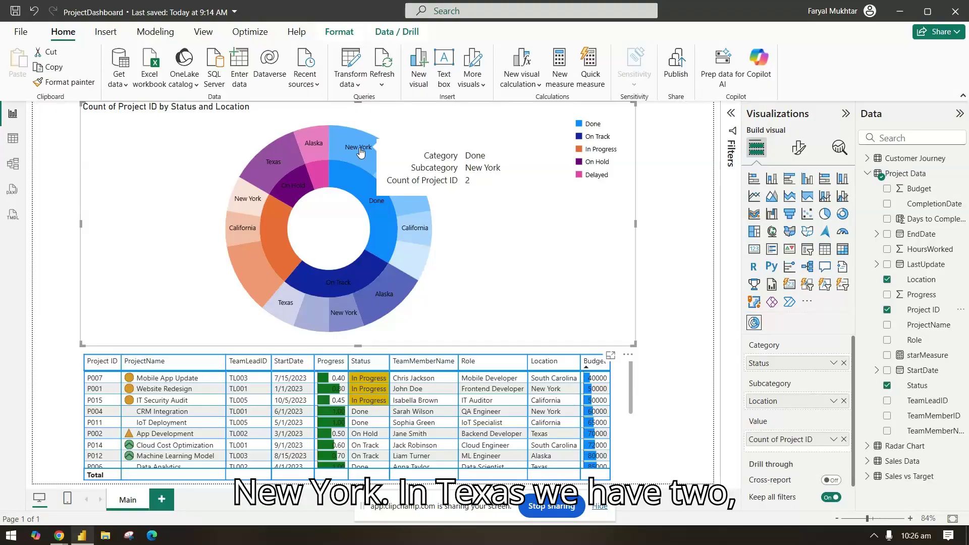
{"action": "mouse_move", "coordinate": [406, 196]}
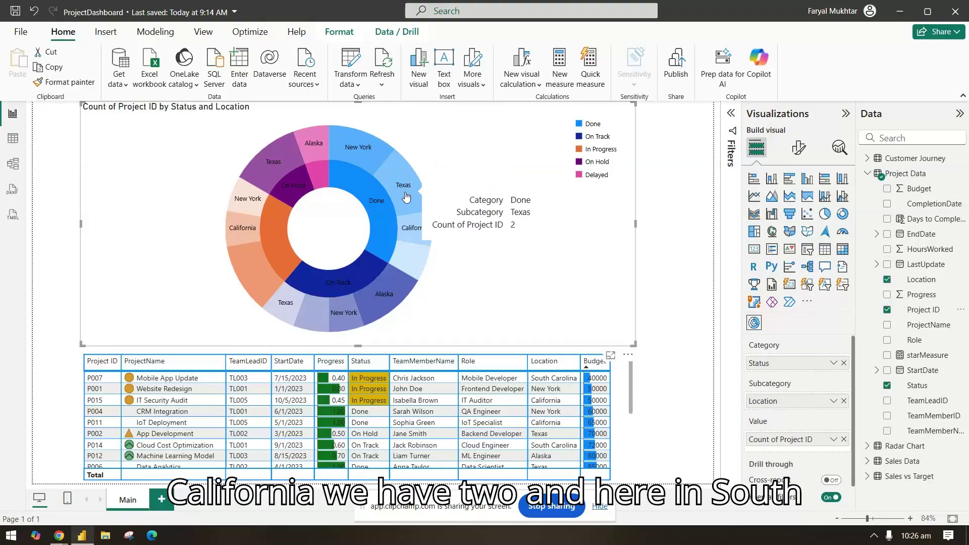
{"action": "mouse_move", "coordinate": [415, 262]}
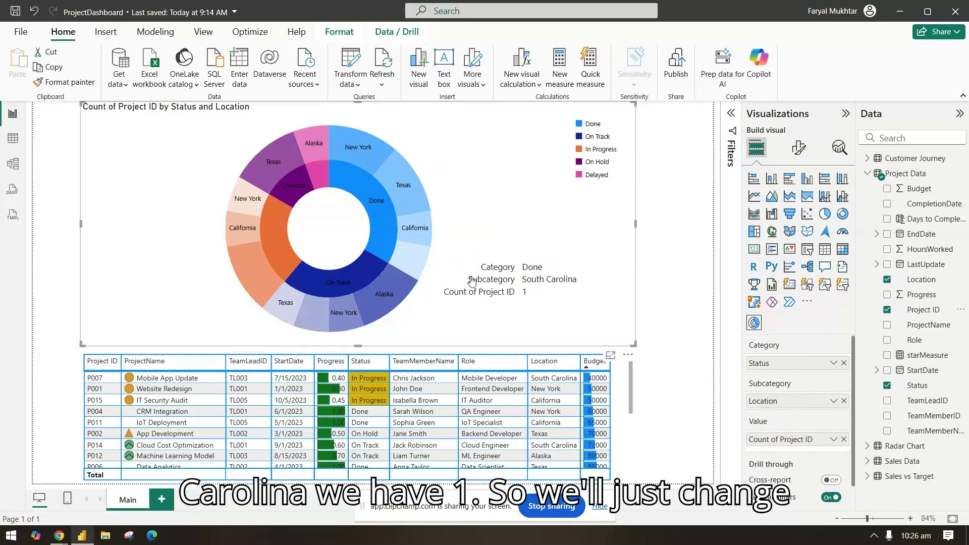
{"action": "double_click", "coordinate": [779, 439]}
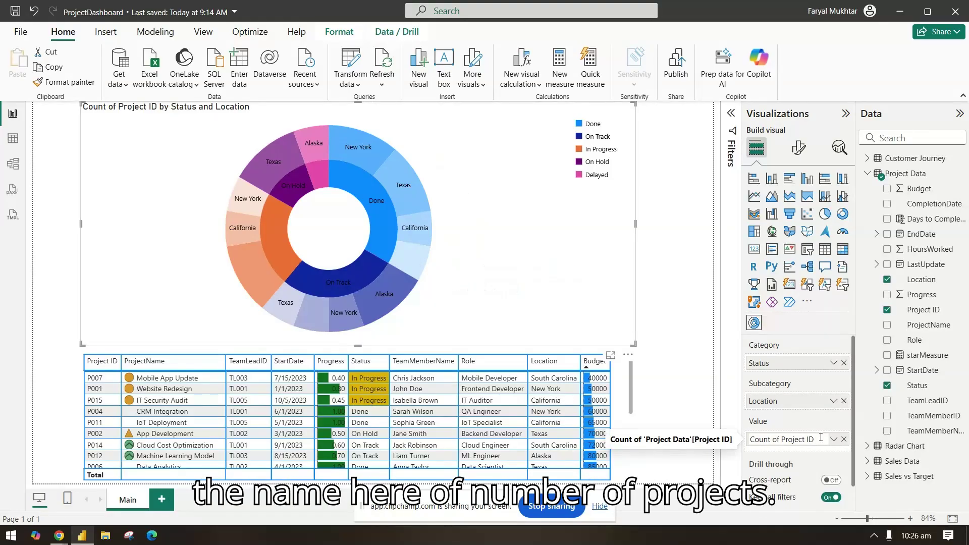
{"action": "key", "text": "ctrl+a"}
{"action": "type", "text": "Num"}
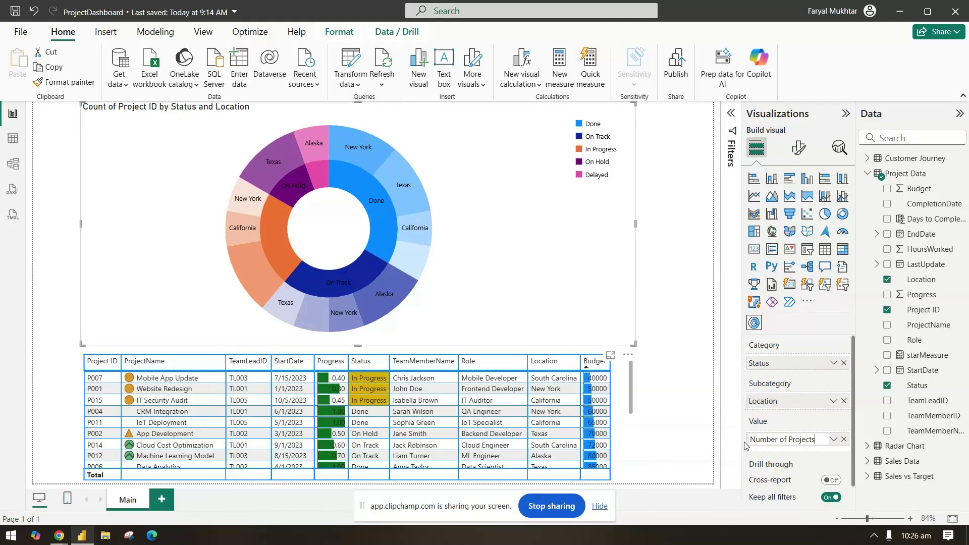
{"action": "key", "text": "Return"}
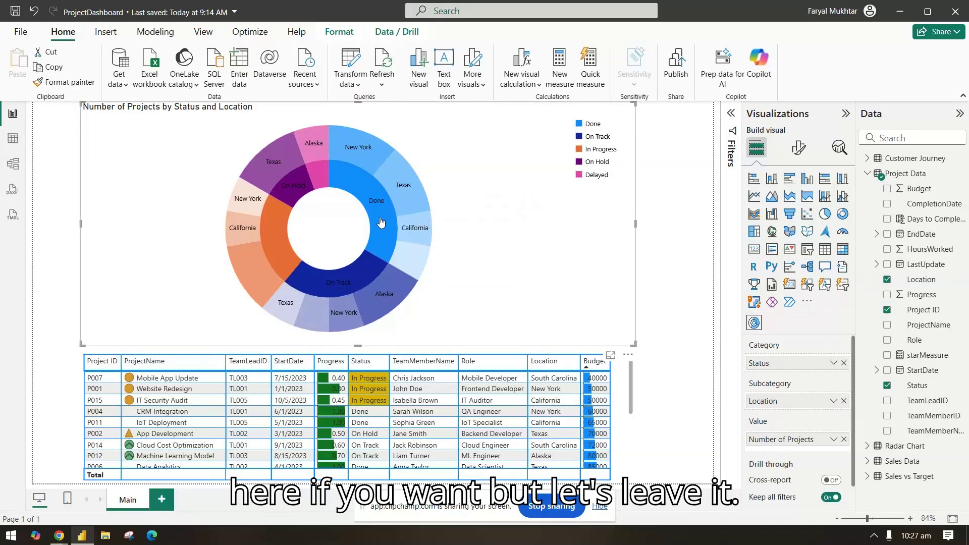
Step: Hide the chart legend and enlarge the donut chart to fill the page
{"action": "left_click", "coordinate": [798, 149]}
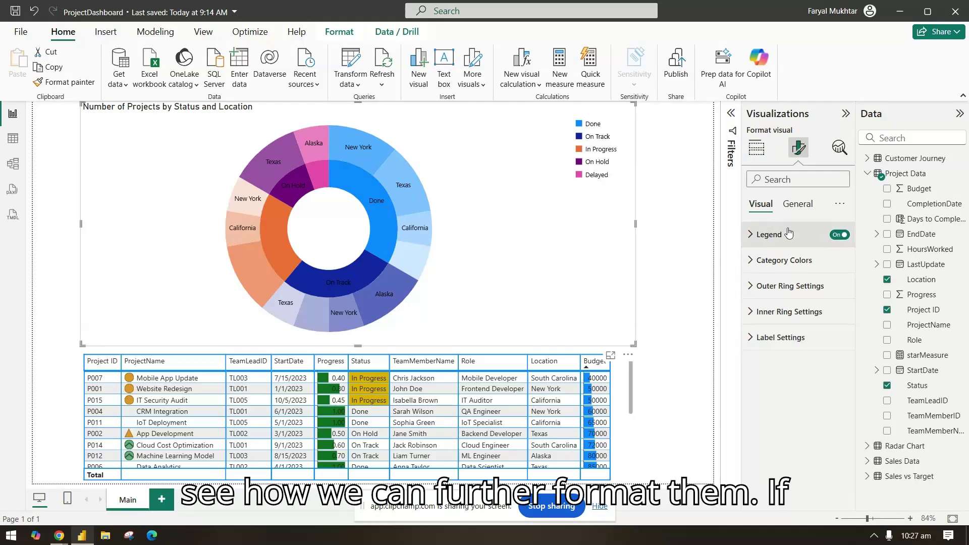
{"action": "left_click", "coordinate": [839, 235]}
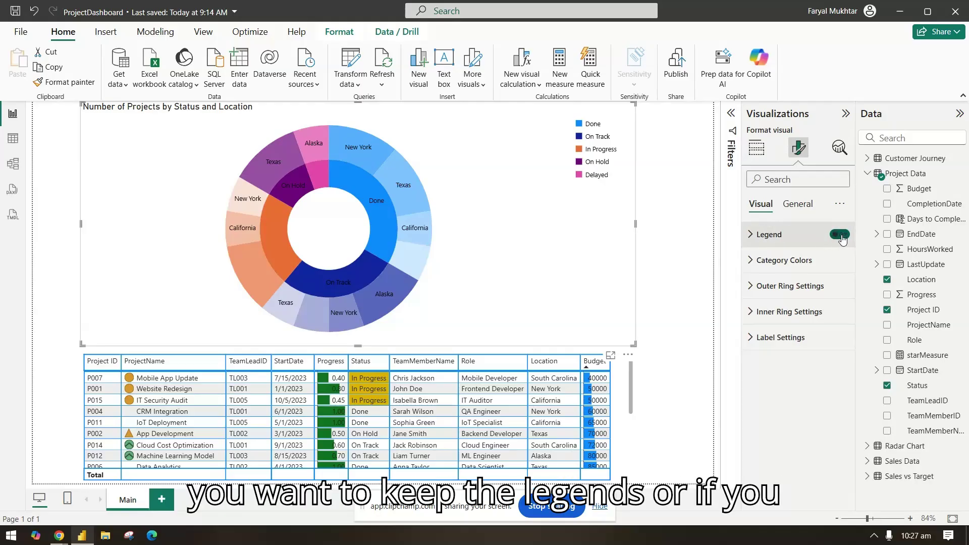
{"action": "left_click", "coordinate": [841, 236]}
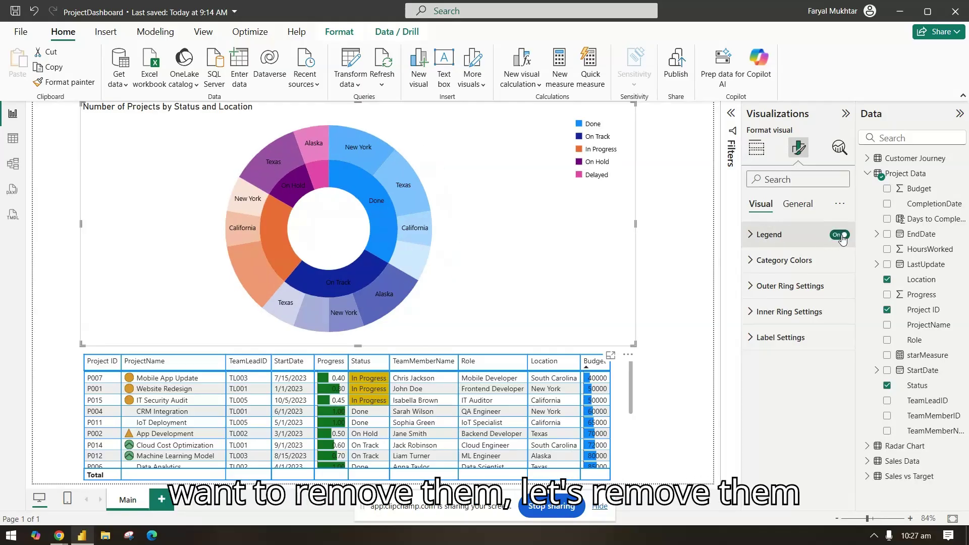
{"action": "left_click", "coordinate": [840, 236]}
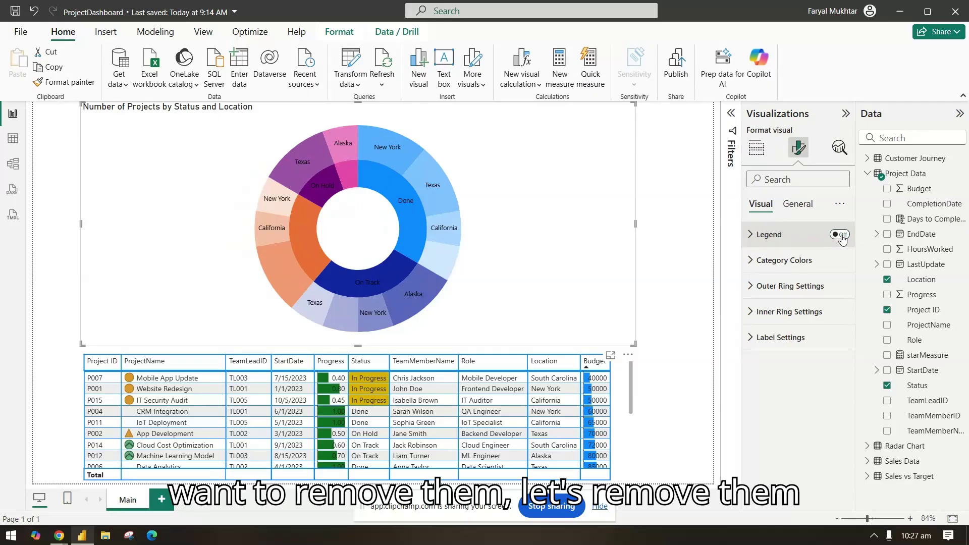
{"action": "left_click", "coordinate": [779, 236]}
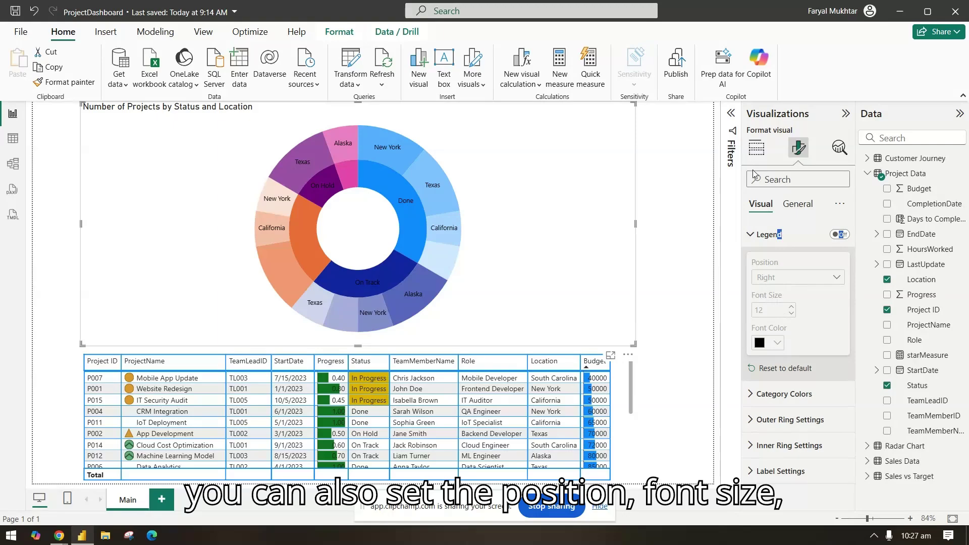
{"action": "left_click", "coordinate": [763, 238]}
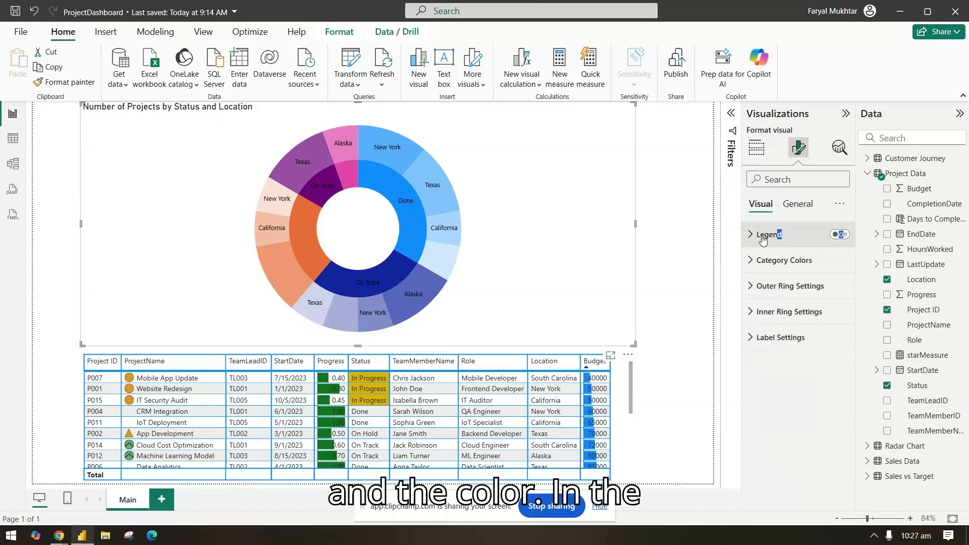
{"action": "left_click", "coordinate": [768, 259]}
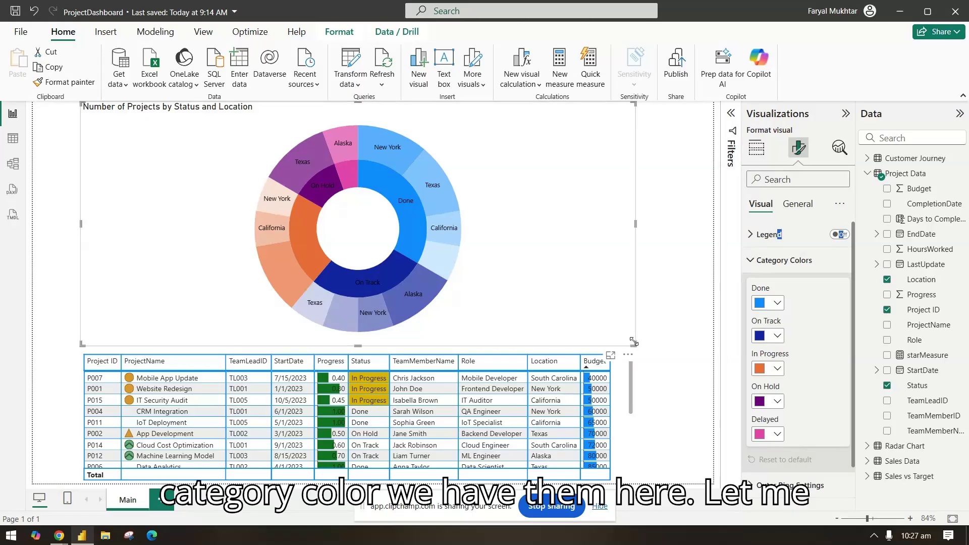
{"action": "left_click_drag", "start_coordinate": [633, 342], "coordinate": [666, 483]}
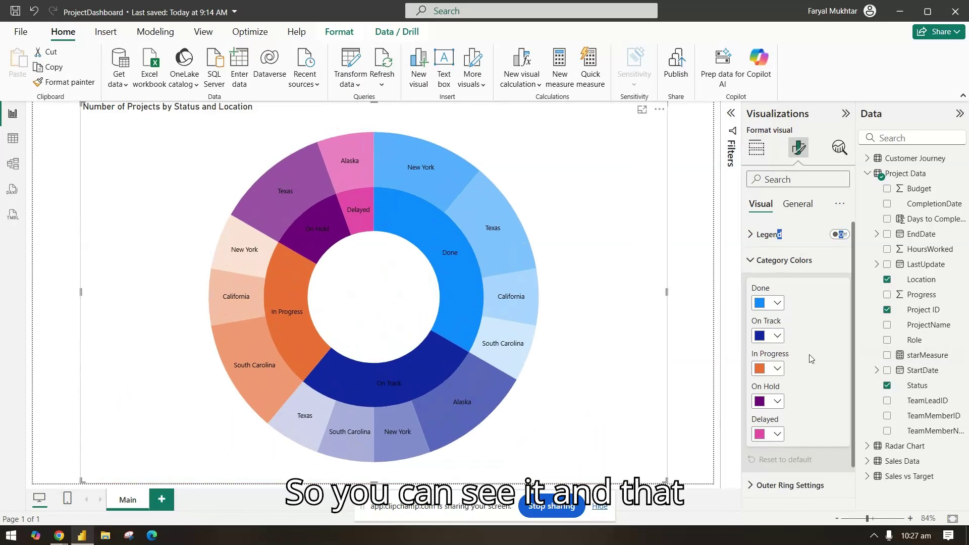
Step: Colour Done green, On Track yellow, In Progress dark yellow, On Hold pink, Delayed dark red
{"action": "left_click", "coordinate": [775, 303]}
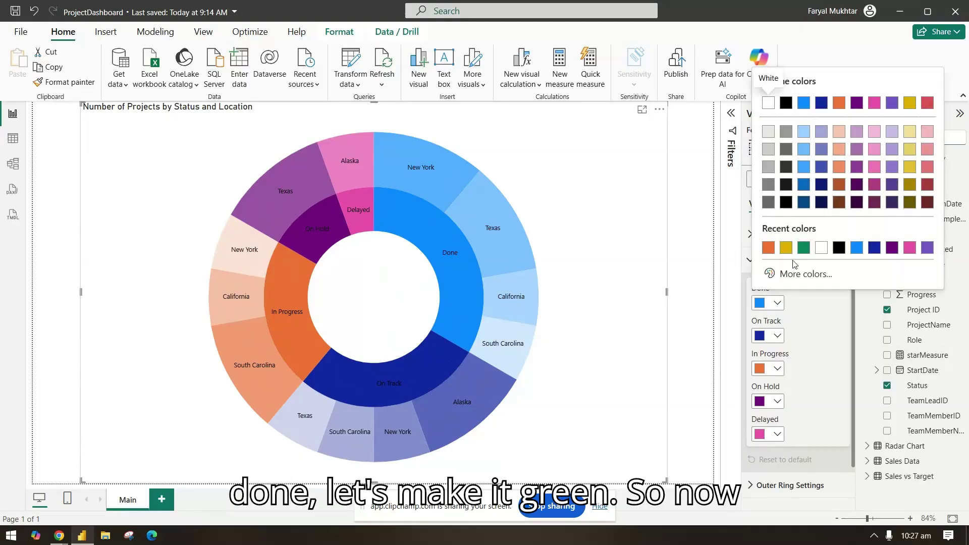
{"action": "left_click", "coordinate": [804, 248]}
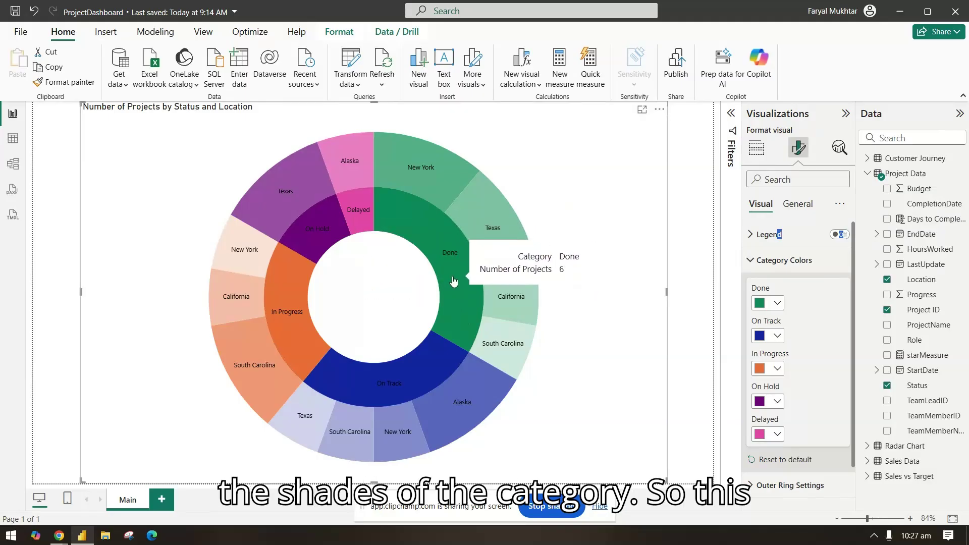
{"action": "left_click", "coordinate": [780, 336]}
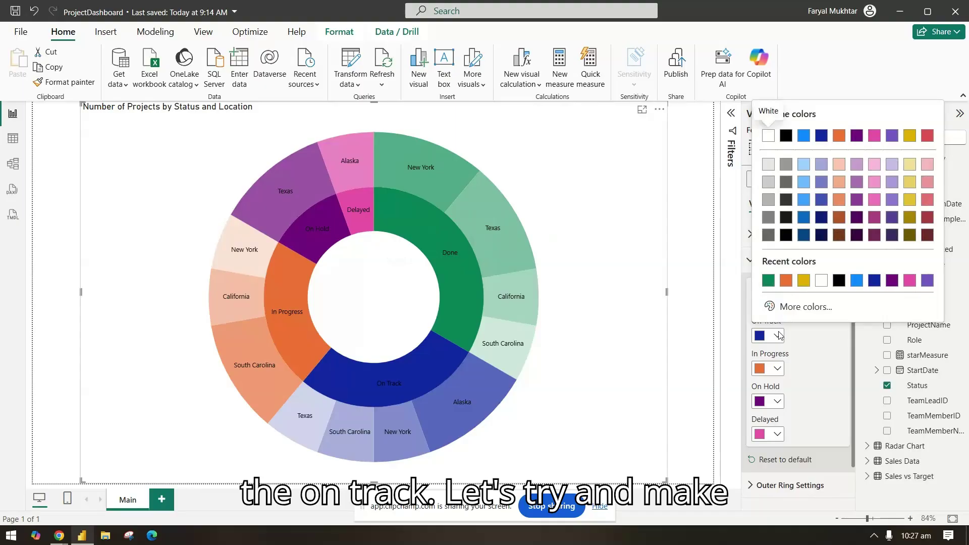
{"action": "left_click", "coordinate": [808, 283]}
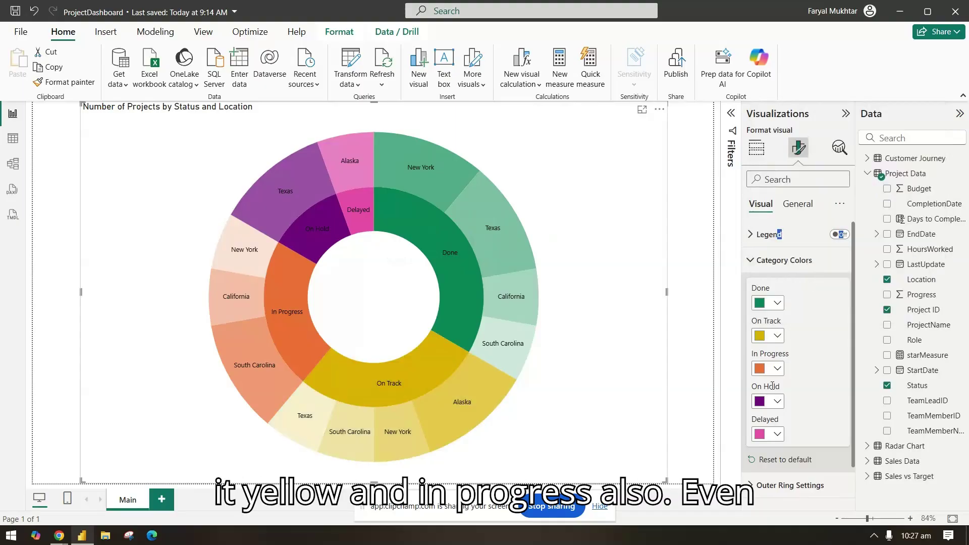
{"action": "left_click", "coordinate": [778, 369]}
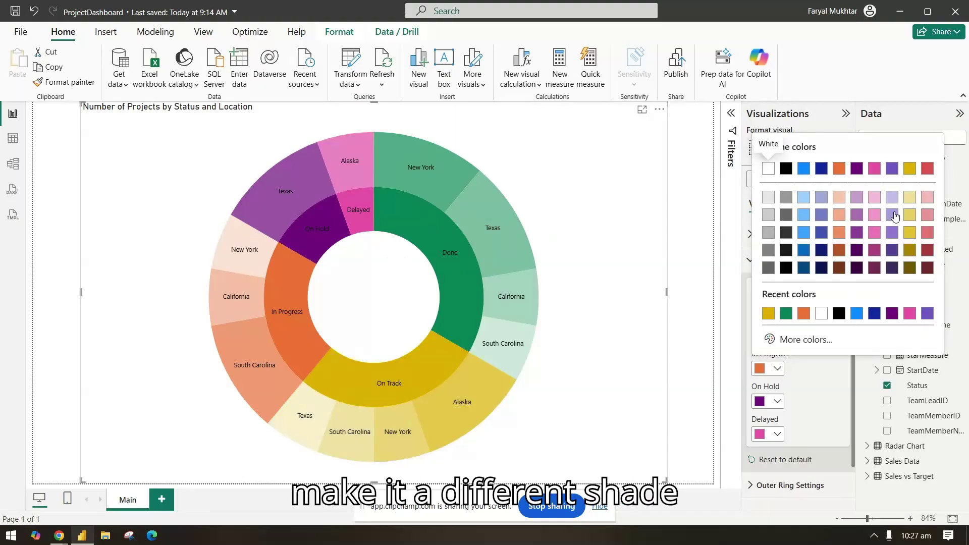
{"action": "left_click", "coordinate": [908, 251]}
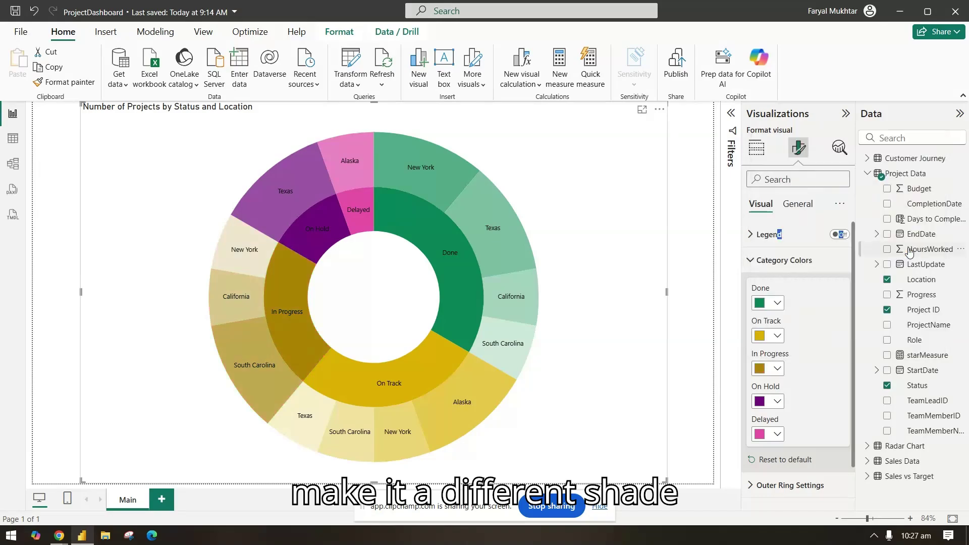
{"action": "left_click", "coordinate": [777, 401]}
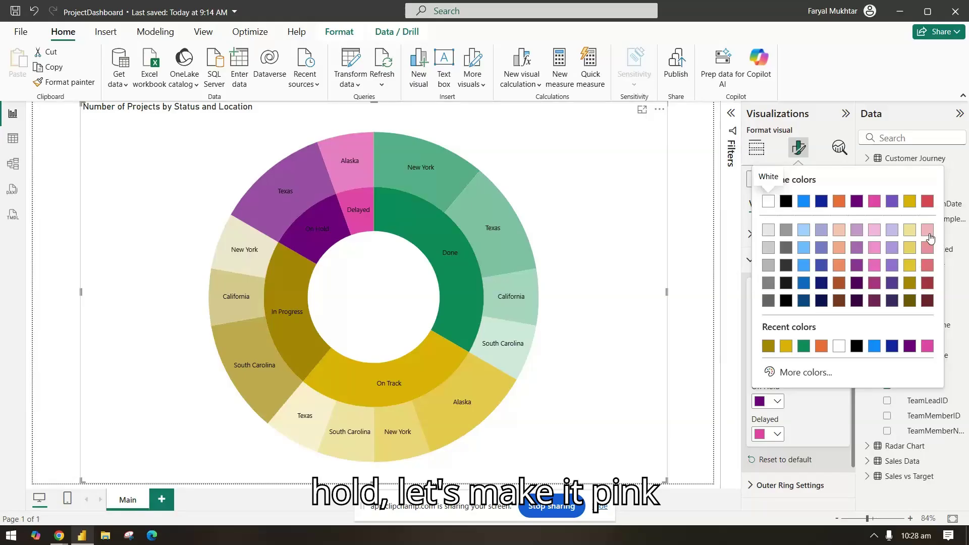
{"action": "left_click", "coordinate": [929, 233]}
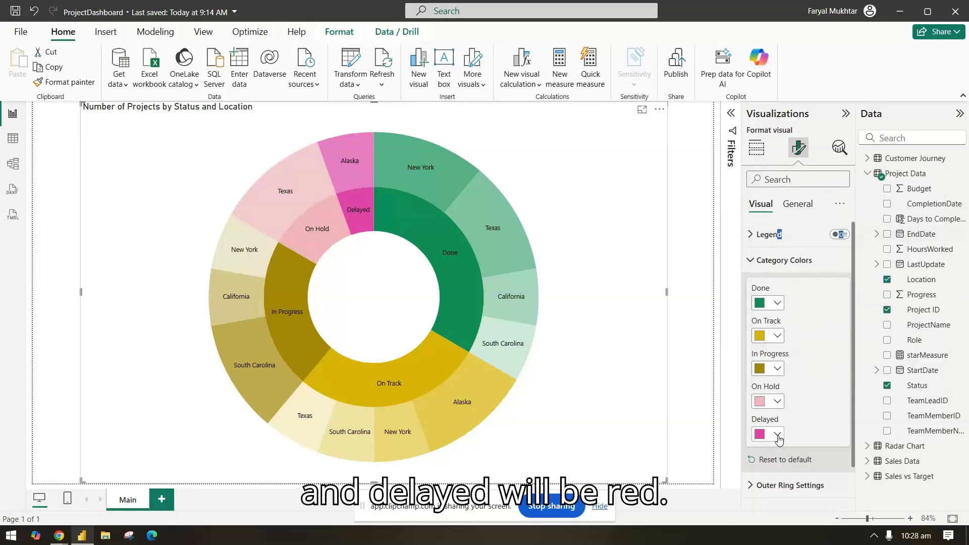
{"action": "left_click", "coordinate": [778, 434]}
{"action": "left_click", "coordinate": [929, 314]}
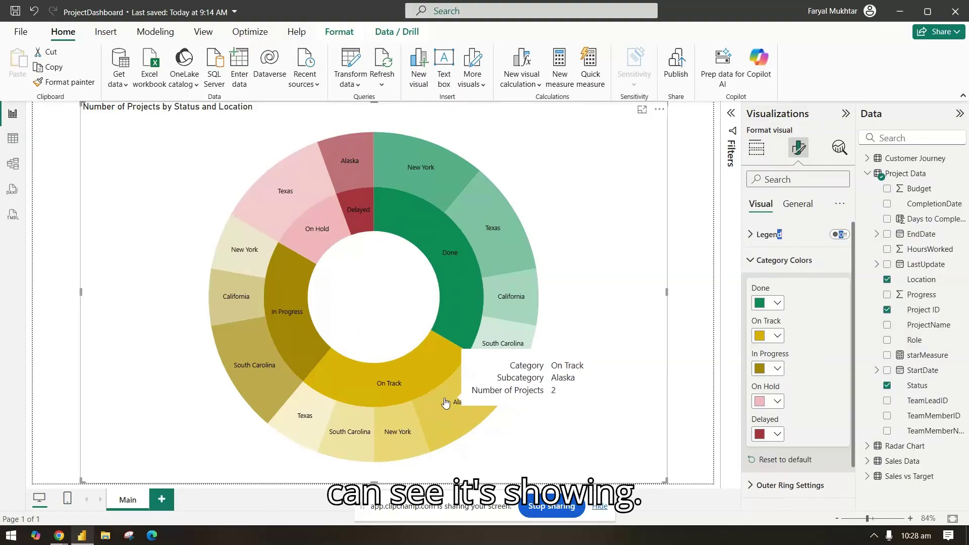
{"action": "left_click", "coordinate": [778, 260]}
{"action": "left_click", "coordinate": [779, 287]}
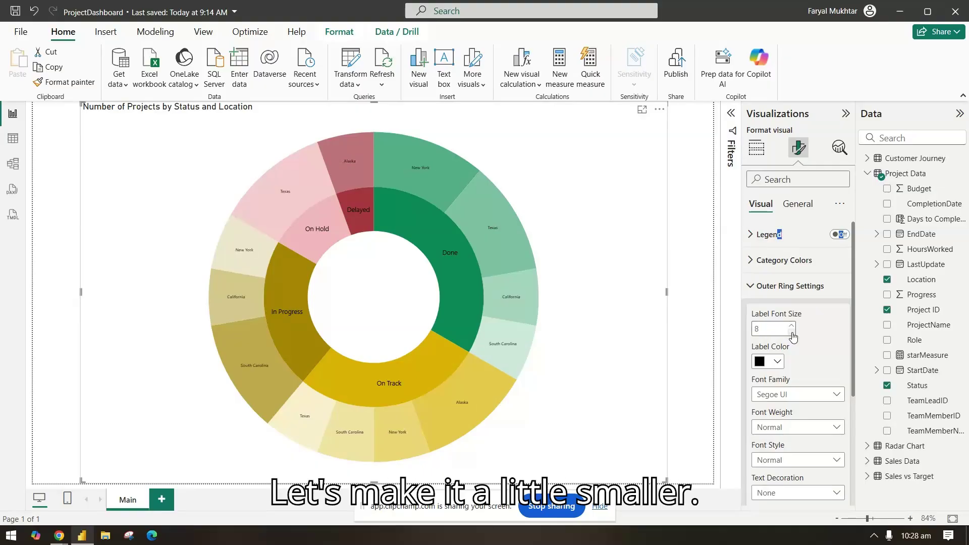
Step: Set the outer ring's location label font size to 9, keeping black Segoe UI text
{"action": "left_click", "coordinate": [777, 364]}
{"action": "left_click", "coordinate": [777, 363]}
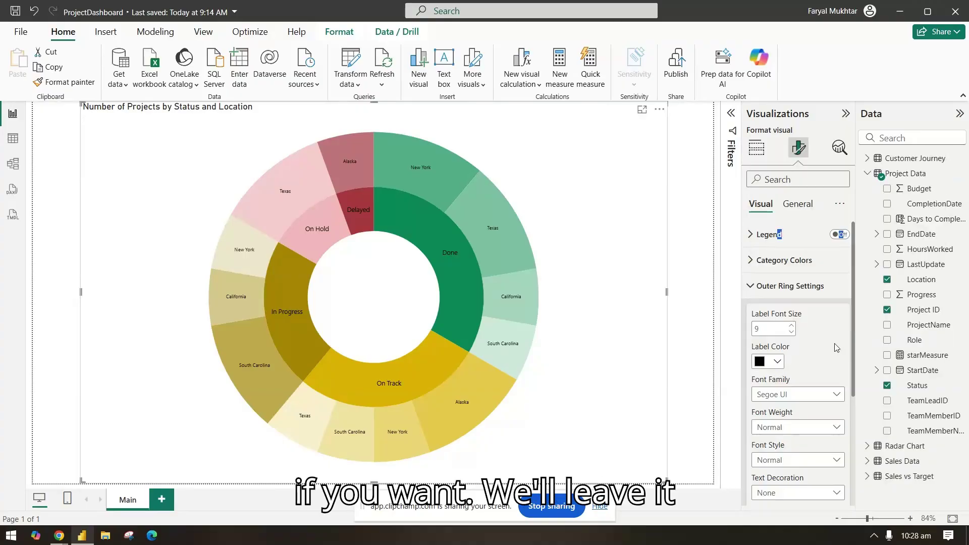
{"action": "left_click_drag", "start_coordinate": [852, 351], "coordinate": [853, 458]}
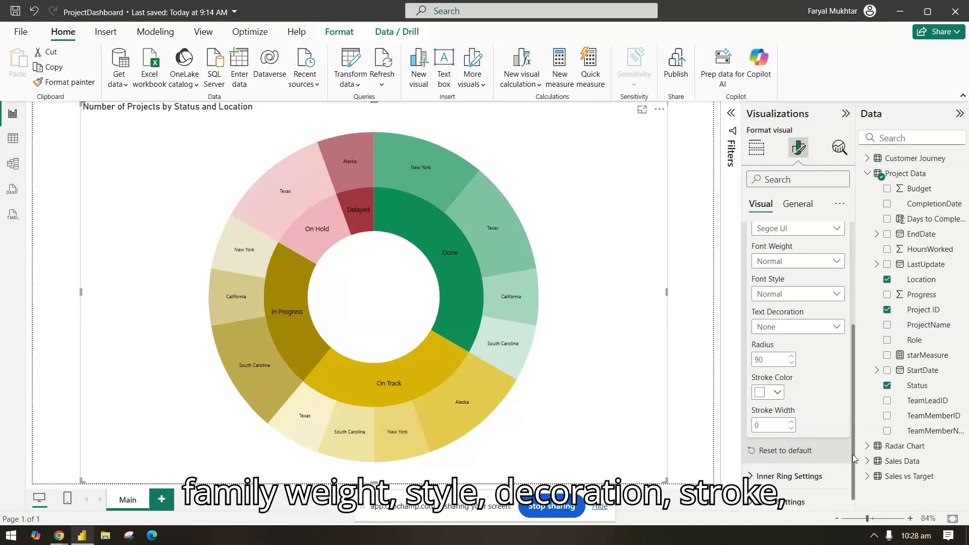
{"action": "scroll", "coordinate": [777, 264], "scroll_direction": "up", "scroll_amount": 5}
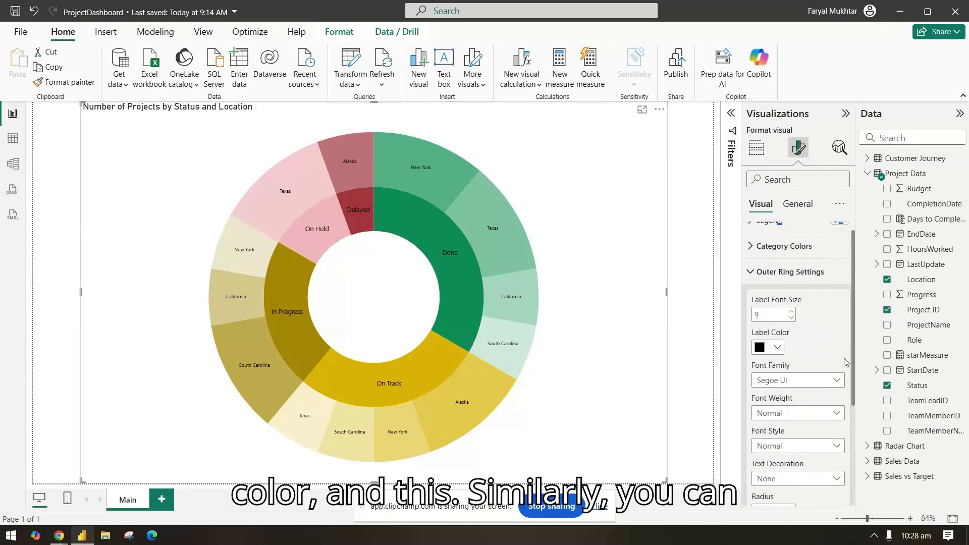
{"action": "left_click", "coordinate": [779, 275]}
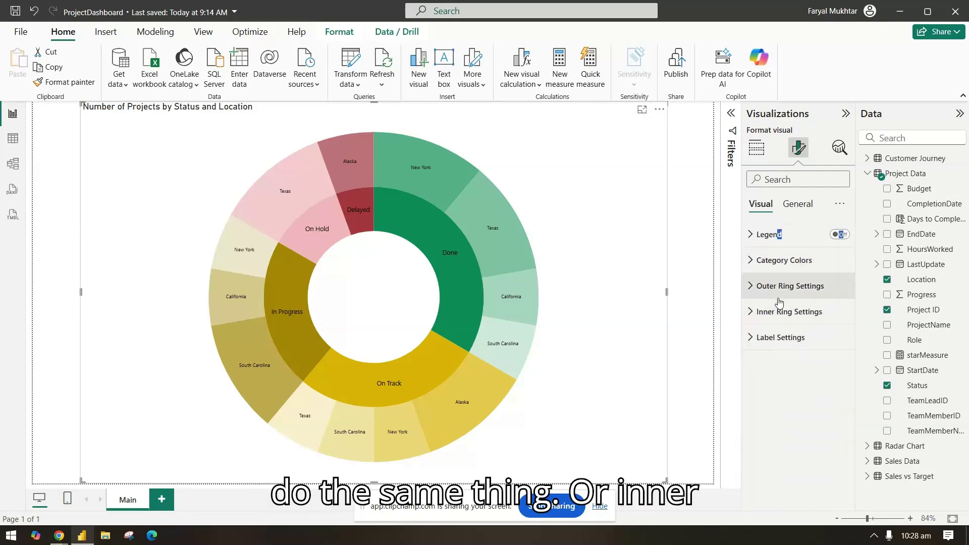
Step: Reduce the inner status ring's radius to 41
{"action": "left_click", "coordinate": [779, 313]}
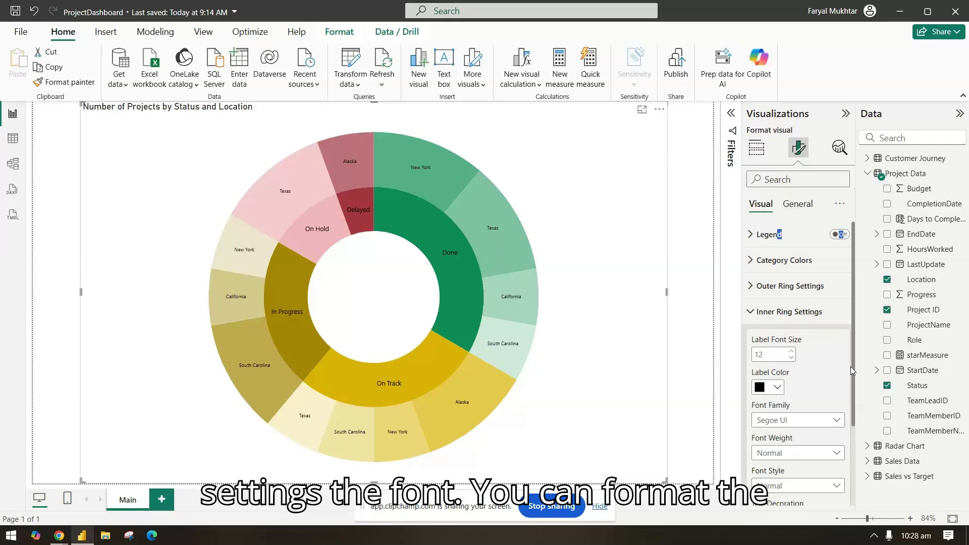
{"action": "left_click_drag", "start_coordinate": [853, 369], "coordinate": [848, 435]}
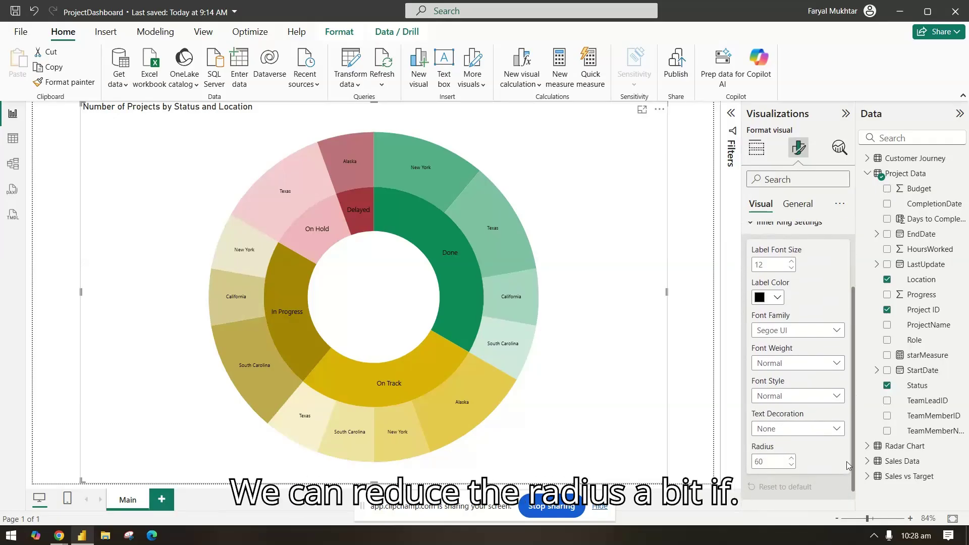
{"action": "left_click", "coordinate": [791, 467]}
{"action": "left_click", "coordinate": [791, 466]}
{"action": "left_click", "coordinate": [791, 467]}
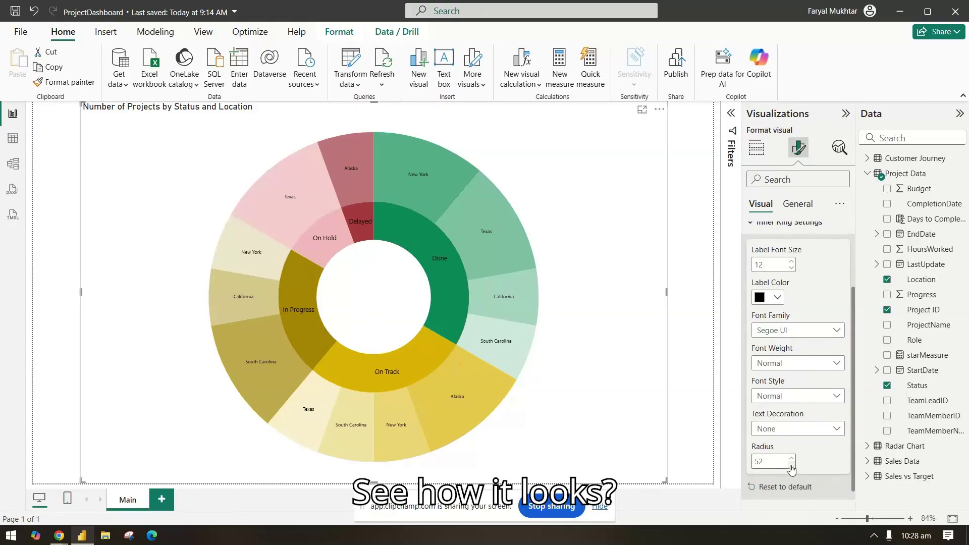
{"action": "left_click", "coordinate": [790, 467]}
{"action": "left_click", "coordinate": [791, 467]}
{"action": "left_click", "coordinate": [791, 466]}
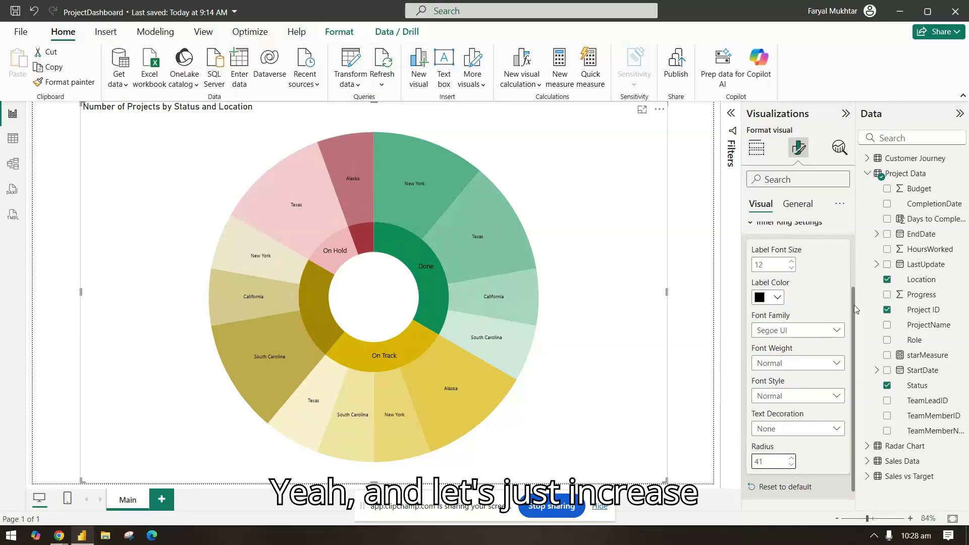
{"action": "left_click_drag", "start_coordinate": [856, 310], "coordinate": [852, 233]}
{"action": "left_click", "coordinate": [772, 312]}
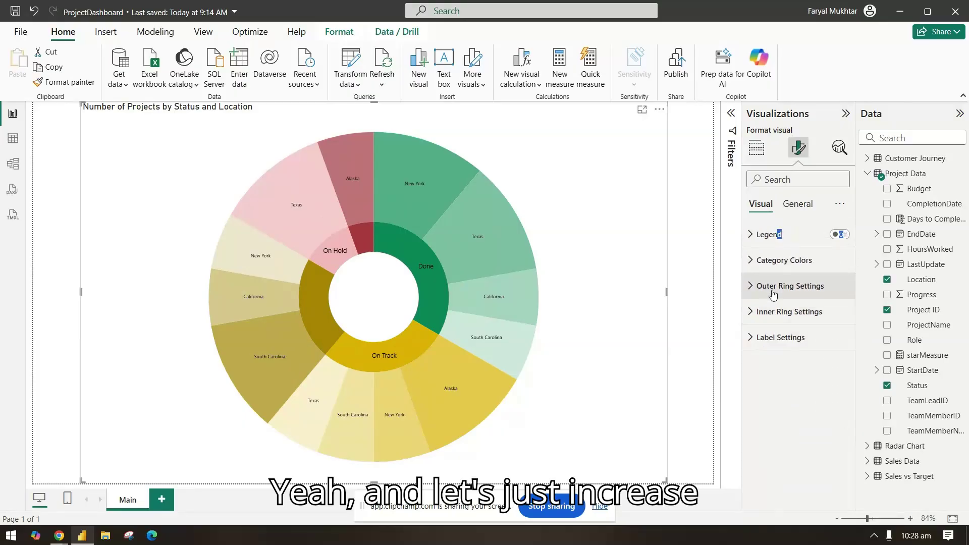
Step: Set the outer ring's location label font size to 11
{"action": "left_click", "coordinate": [772, 285]}
{"action": "left_click", "coordinate": [792, 326]}
{"action": "left_click", "coordinate": [791, 326]}
{"action": "left_click", "coordinate": [791, 326]}
{"action": "left_click", "coordinate": [791, 326]}
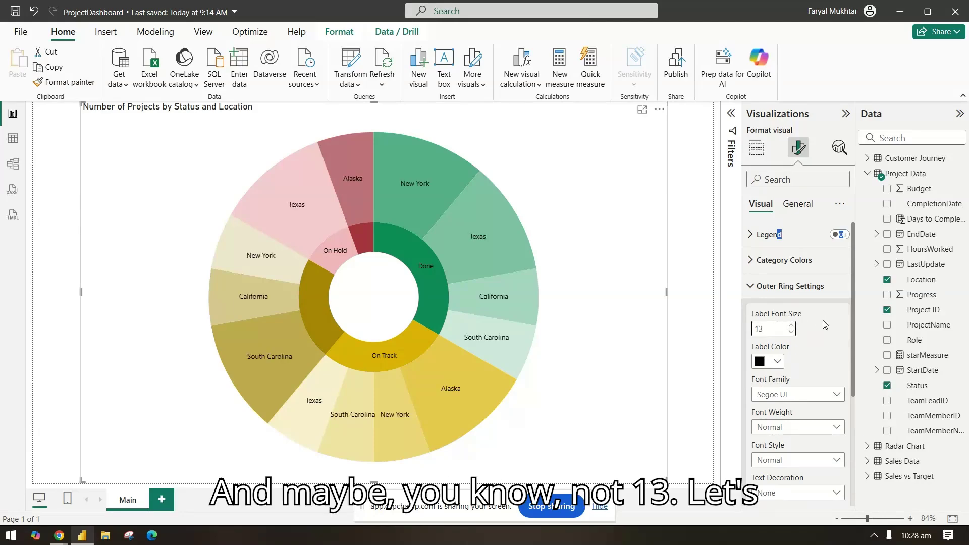
{"action": "left_click", "coordinate": [791, 332]}
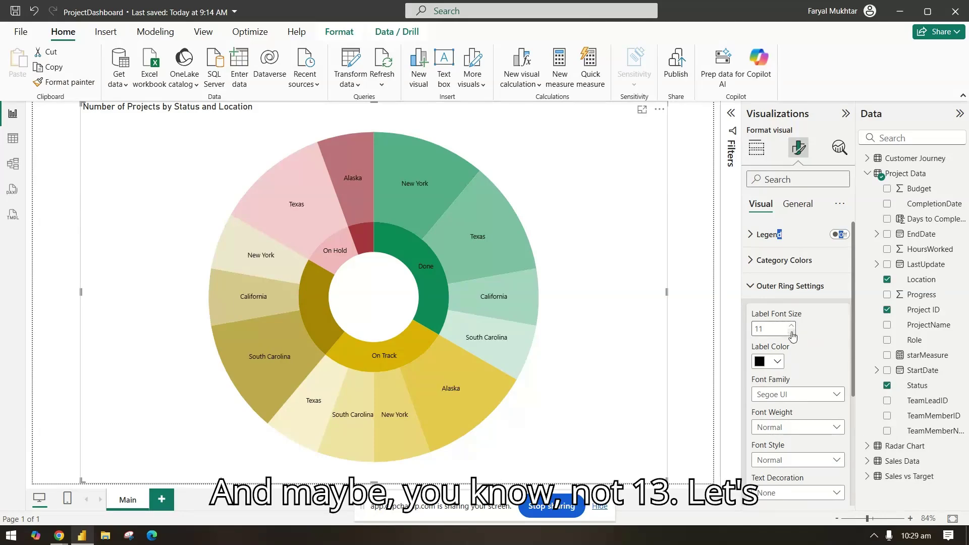
{"action": "left_click_drag", "start_coordinate": [853, 332], "coordinate": [856, 476]}
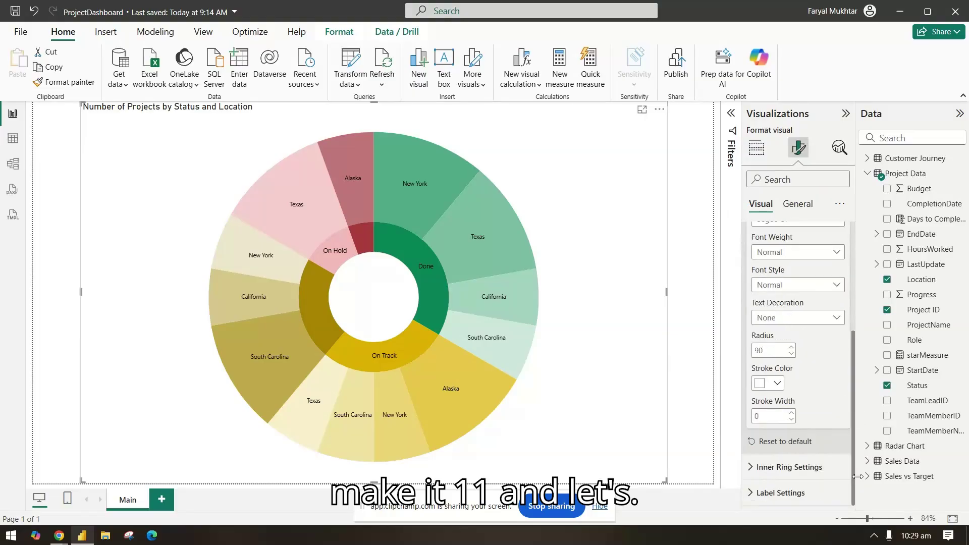
{"action": "scroll", "coordinate": [839, 301], "scroll_direction": "up", "scroll_amount": 5}
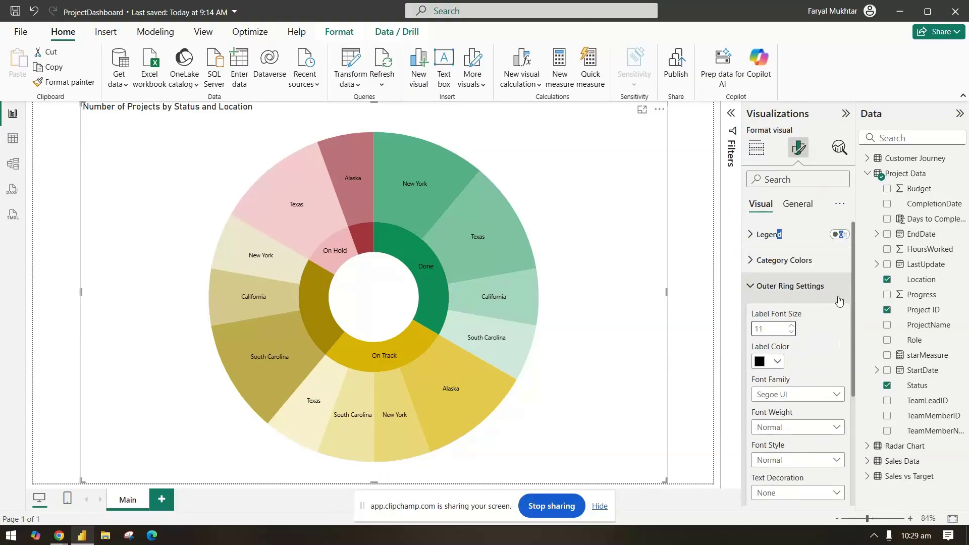
{"action": "left_click", "coordinate": [795, 287]}
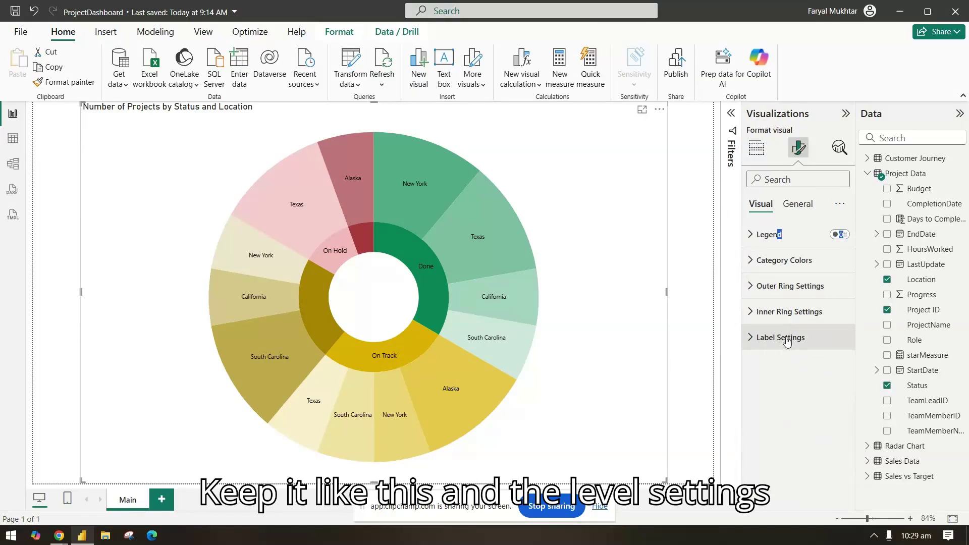
Step: Show chart labels with Label Content set to Label name, e.g. Done or New York
{"action": "left_click", "coordinate": [787, 341]}
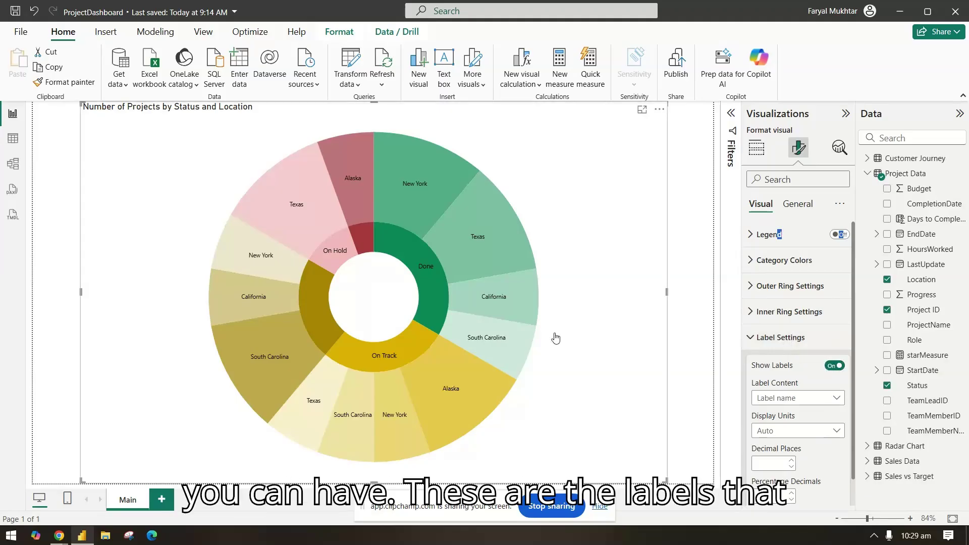
{"action": "left_click", "coordinate": [834, 366]}
{"action": "left_click", "coordinate": [834, 366]}
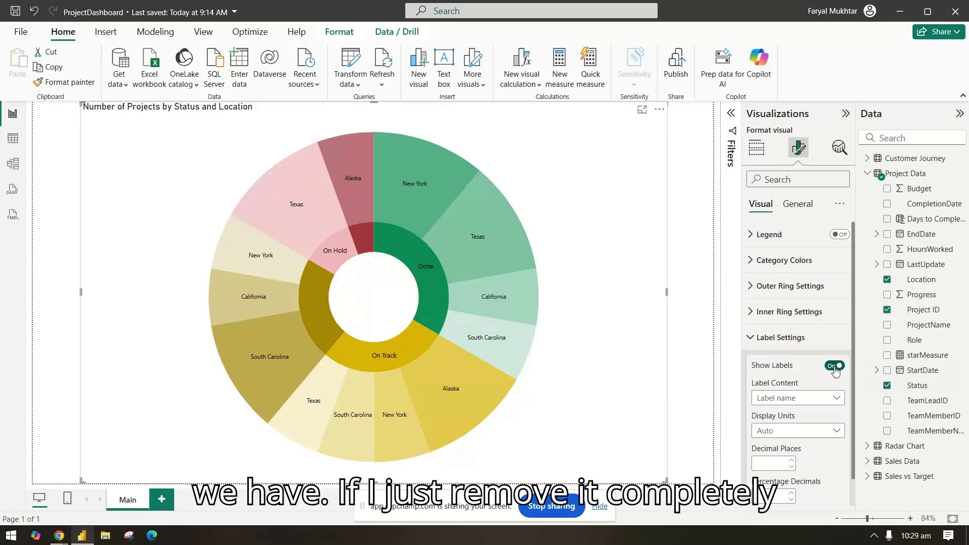
{"action": "left_click", "coordinate": [828, 404]}
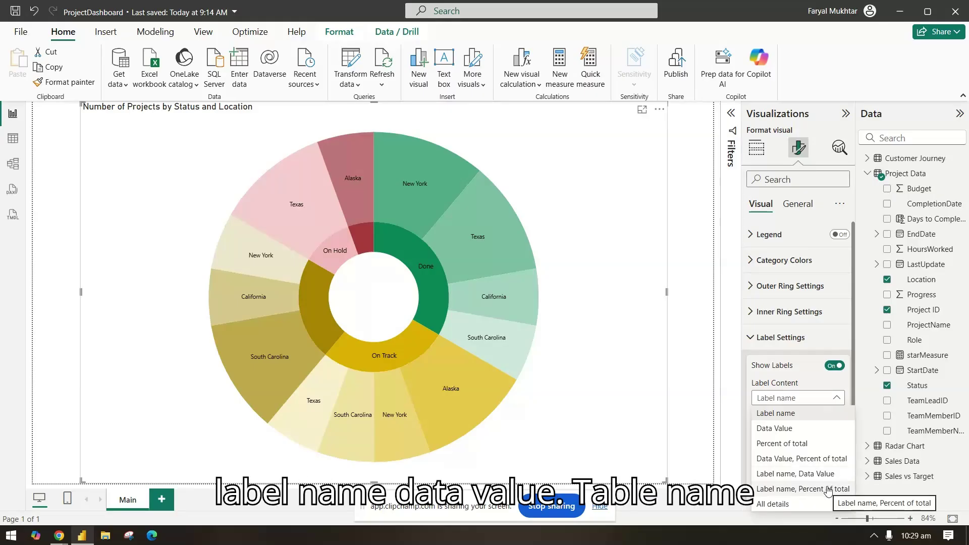
{"action": "left_click", "coordinate": [807, 474]}
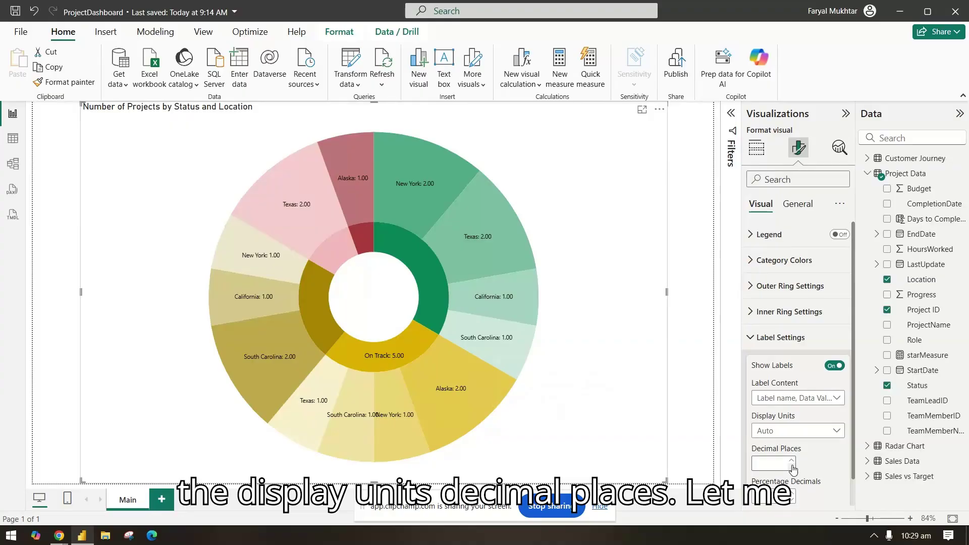
{"action": "left_click", "coordinate": [817, 397]}
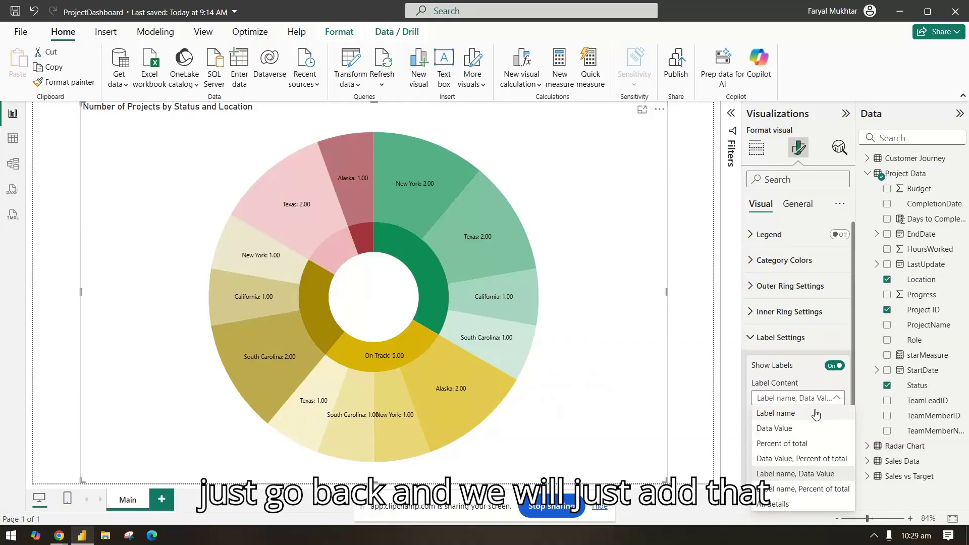
{"action": "left_click", "coordinate": [815, 418]}
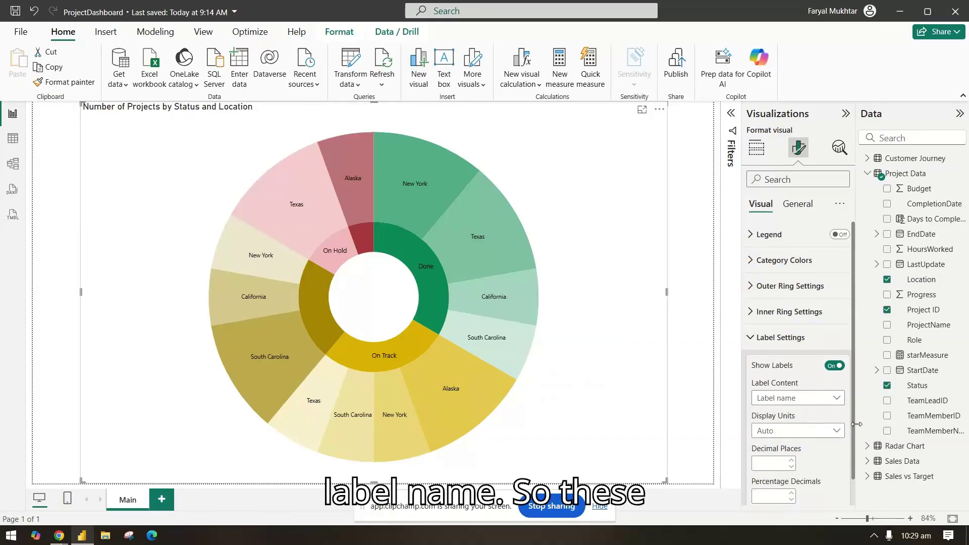
{"action": "left_click", "coordinate": [788, 337]}
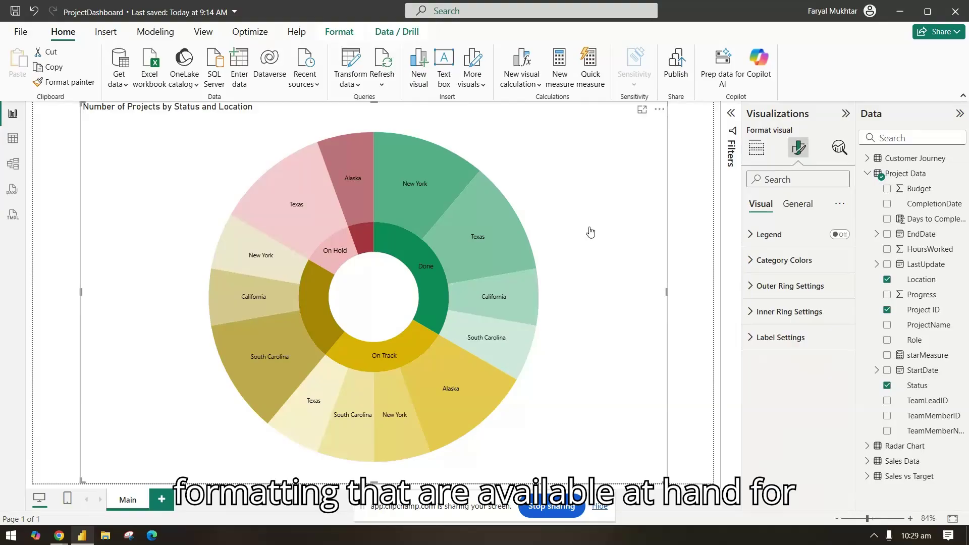
Step: Change the chart title text to 'Double Donut Chart'
{"action": "left_click", "coordinate": [804, 206]}
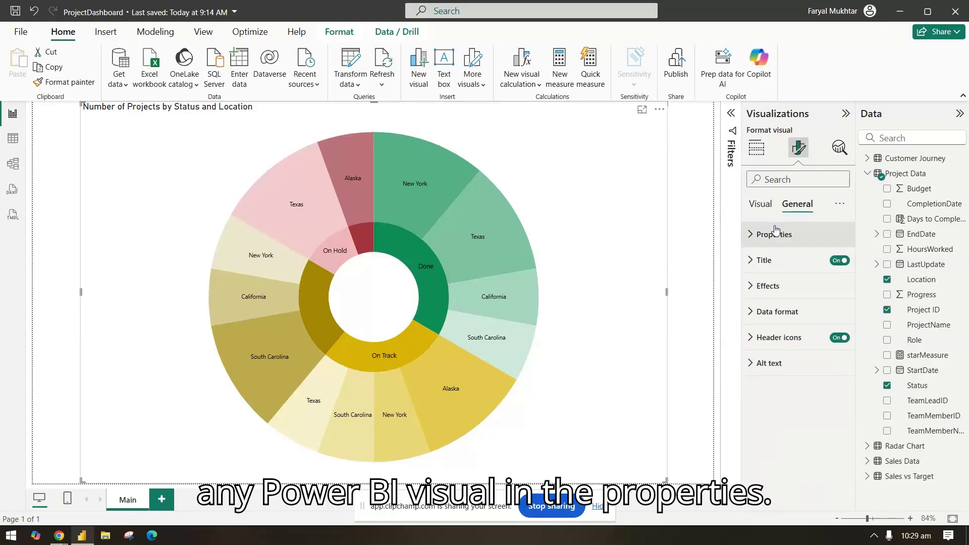
{"action": "left_click", "coordinate": [774, 234]}
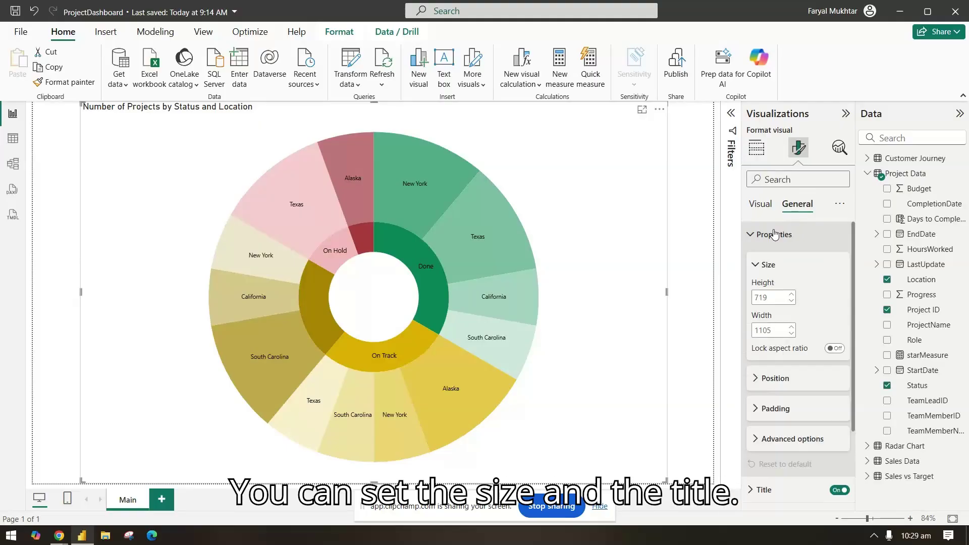
{"action": "left_click", "coordinate": [774, 234]}
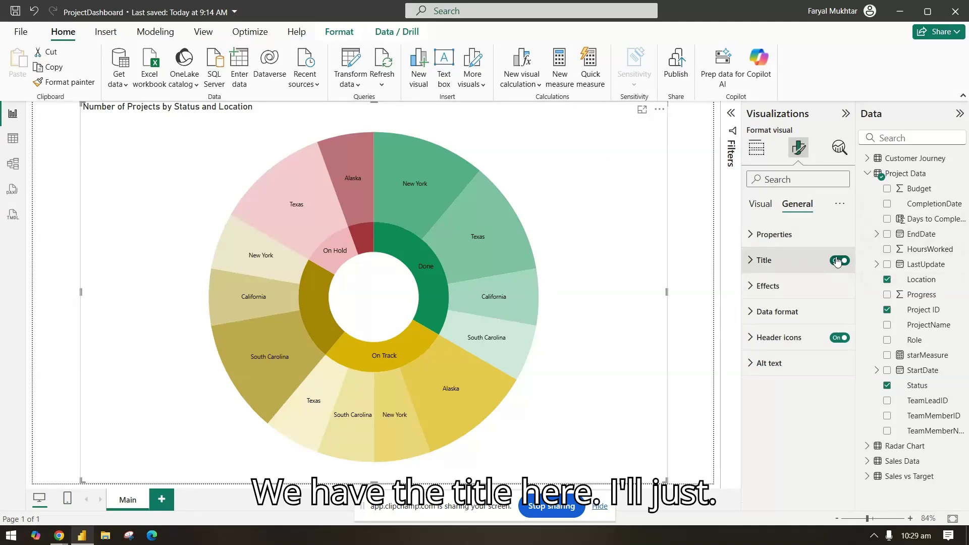
{"action": "left_click", "coordinate": [760, 260]}
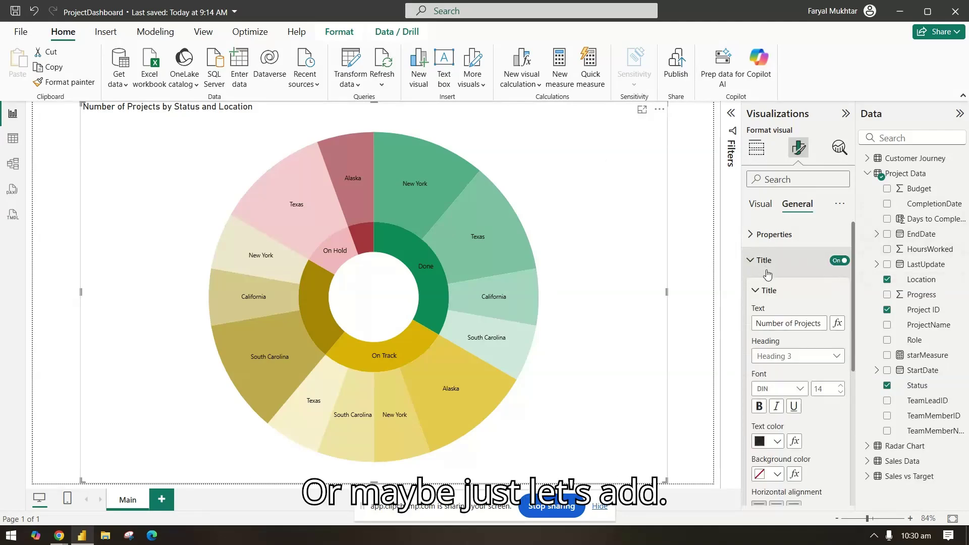
{"action": "left_click_drag", "start_coordinate": [758, 323], "coordinate": [827, 323]}
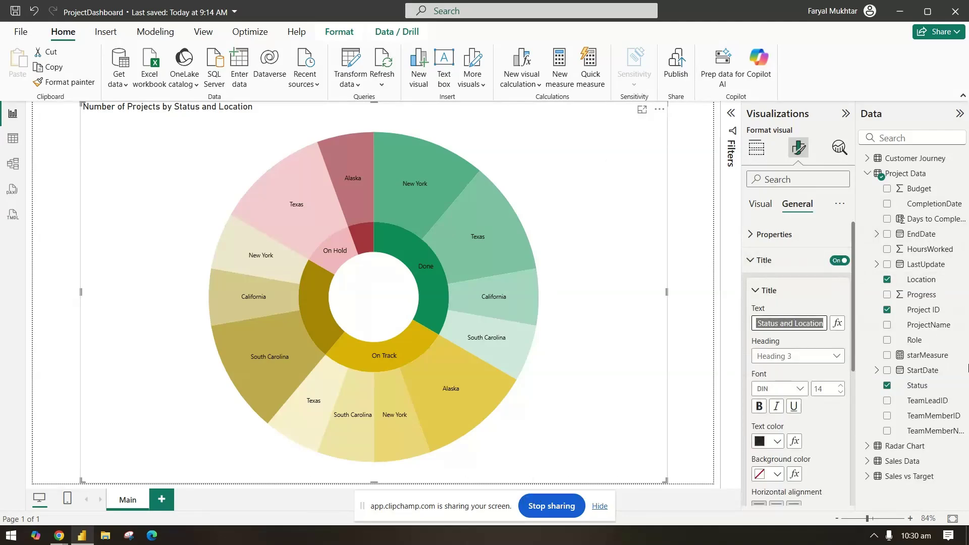
{"action": "type", "text": "Double "}
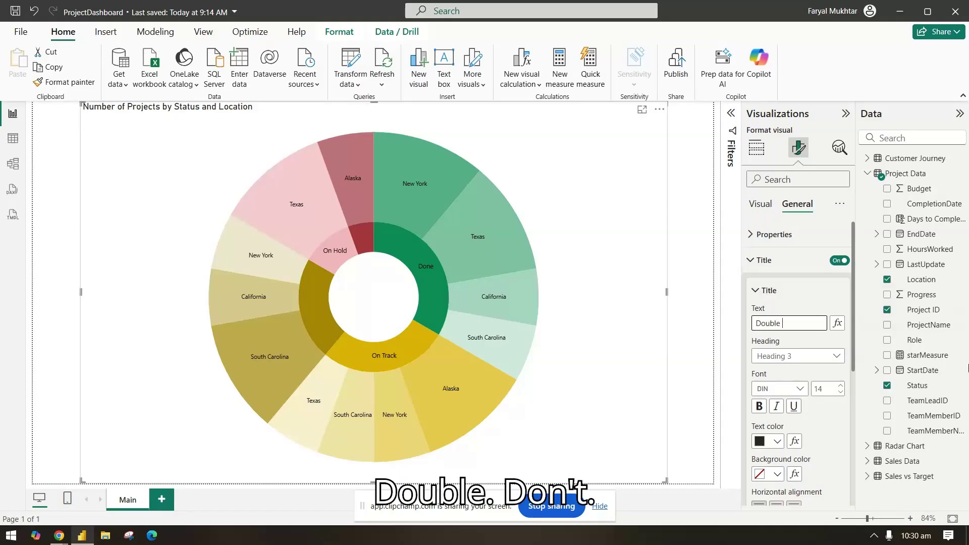
{"action": "type", "text": "Donu"}
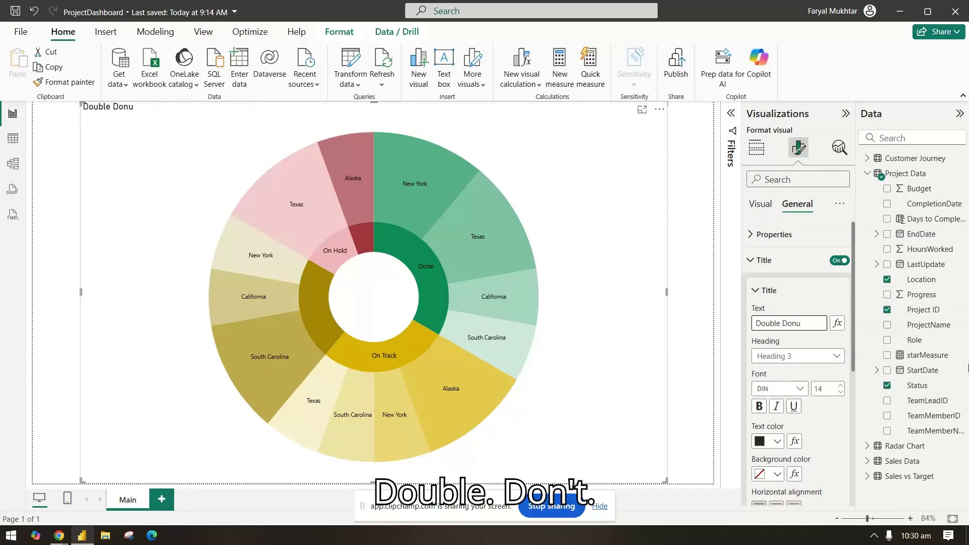
{"action": "type", "text": "t"}
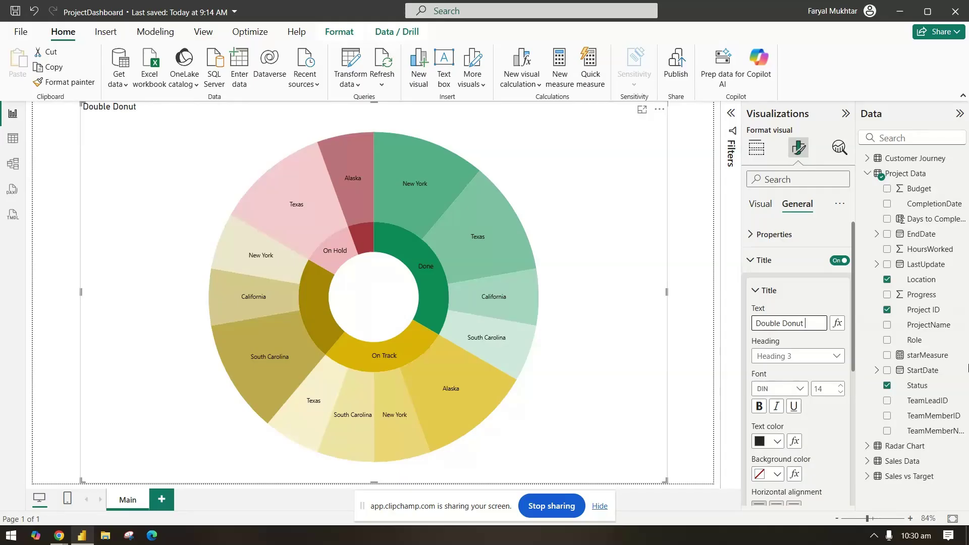
{"action": "type", "text": " Chr"}
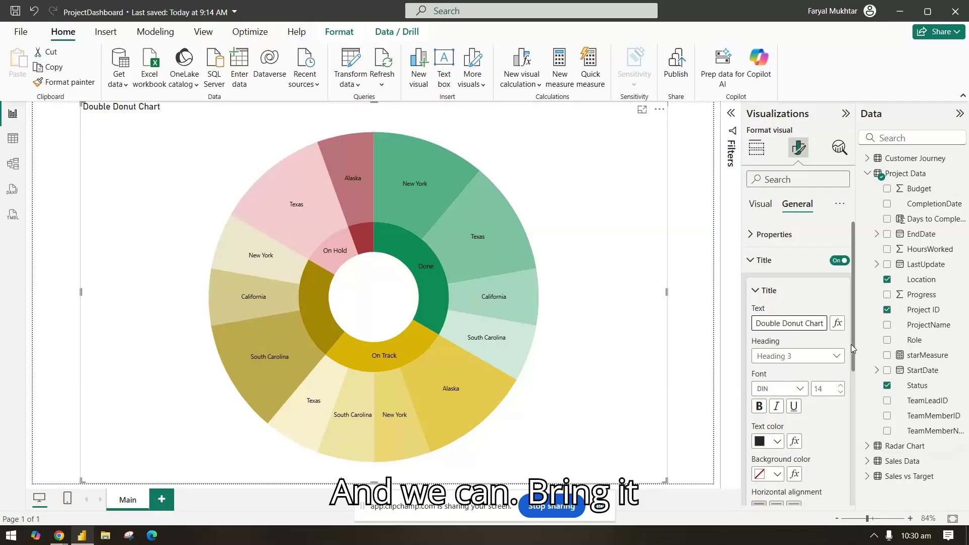
Step: Centre the title and give it a light grey background
{"action": "left_click_drag", "start_coordinate": [851, 349], "coordinate": [852, 388]}
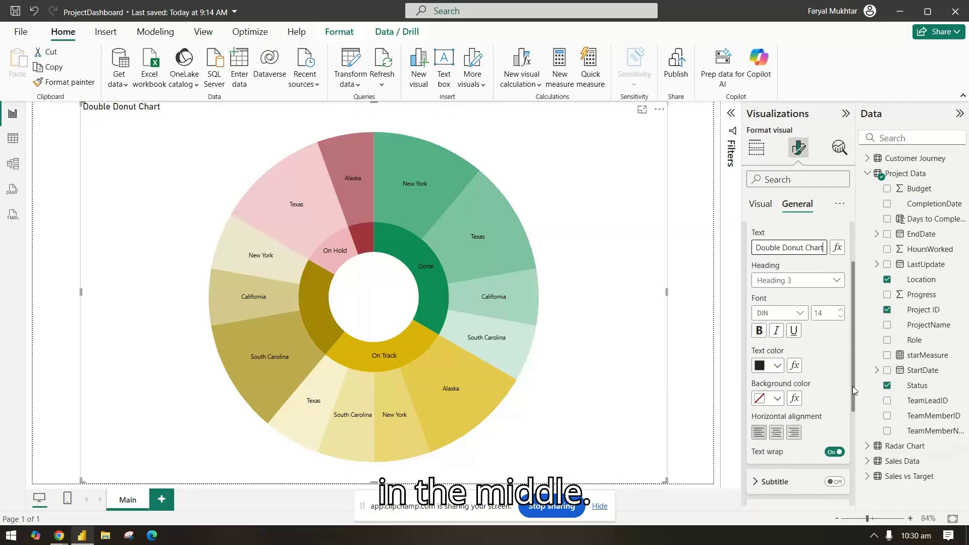
{"action": "left_click", "coordinate": [775, 433]}
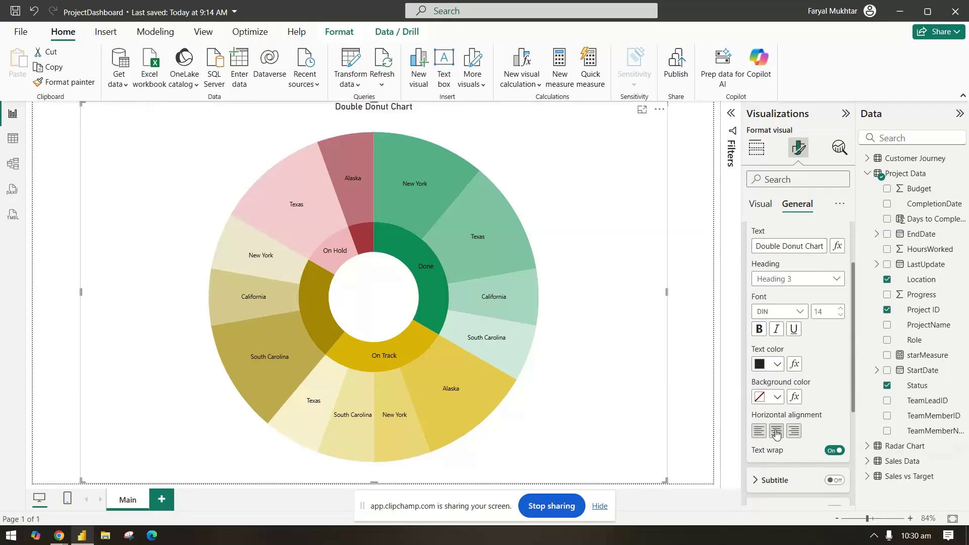
{"action": "left_click", "coordinate": [769, 396]}
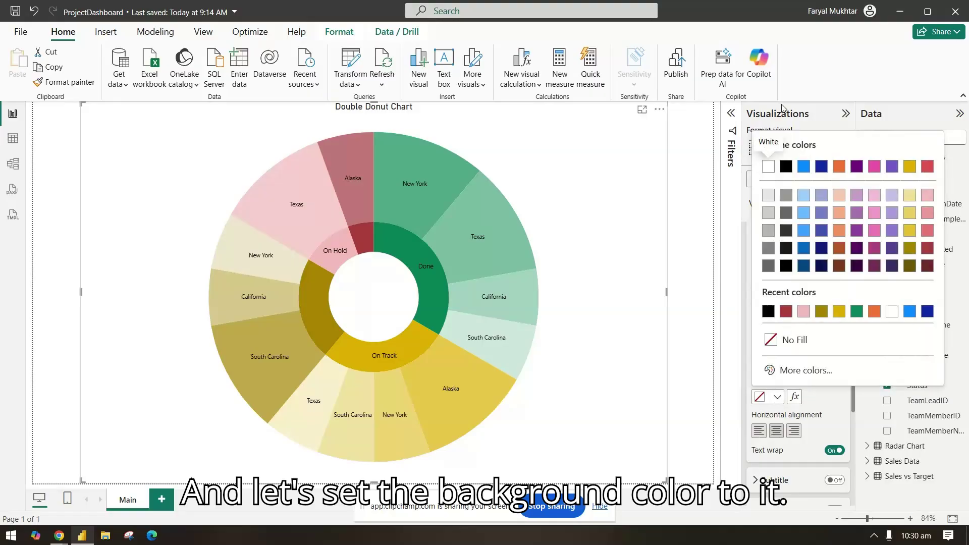
{"action": "left_click", "coordinate": [768, 196]}
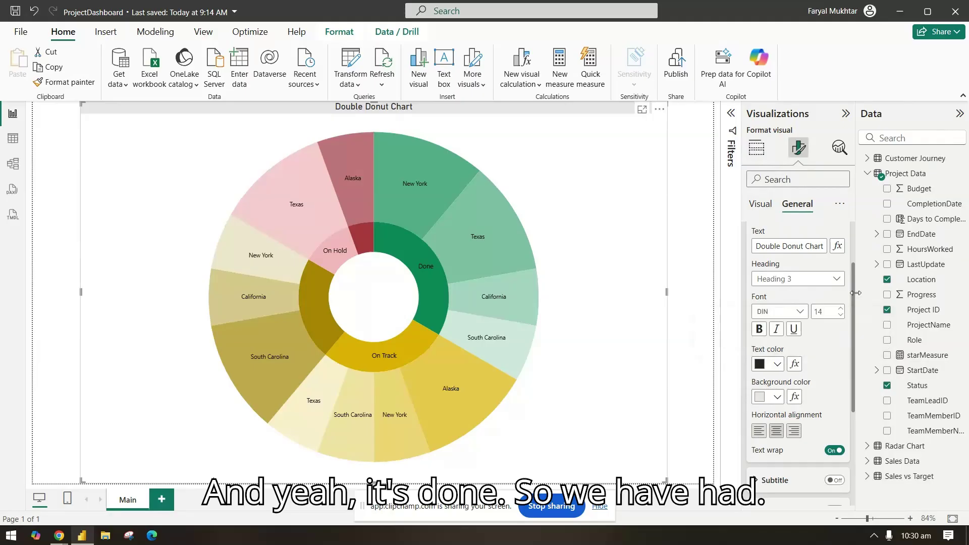
Step: Switch off the donut chart's background and turn on its visual border and shadow
{"action": "left_click_drag", "start_coordinate": [854, 298], "coordinate": [848, 261]}
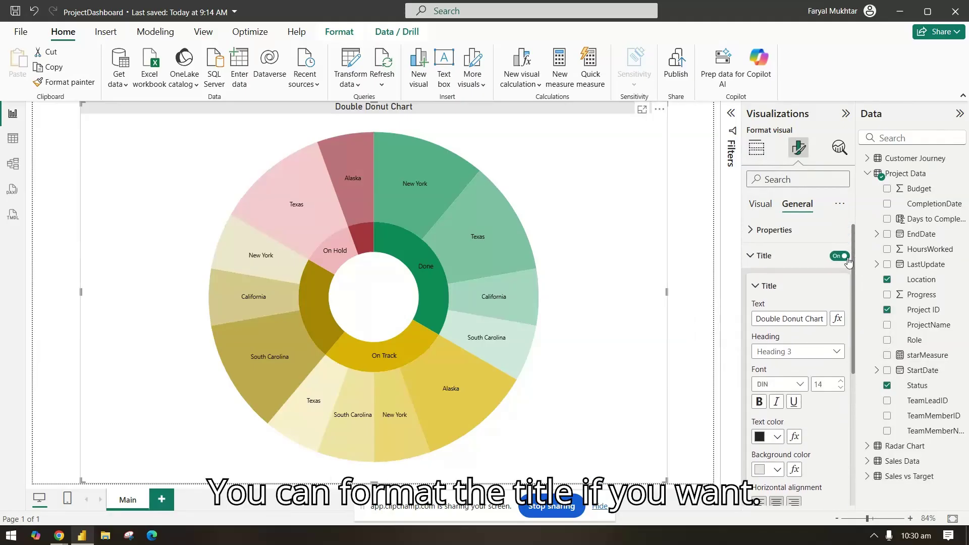
{"action": "left_click", "coordinate": [773, 291]}
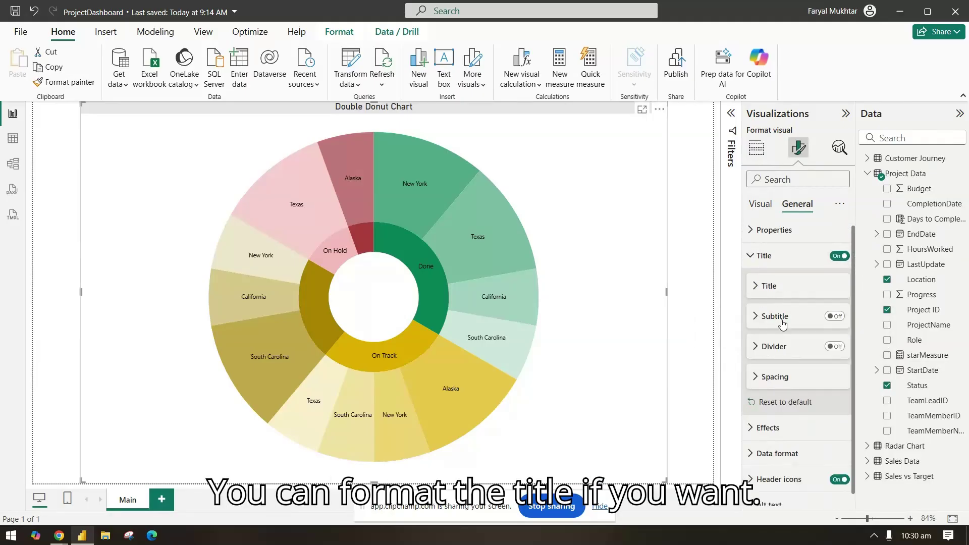
{"action": "left_click", "coordinate": [767, 256]}
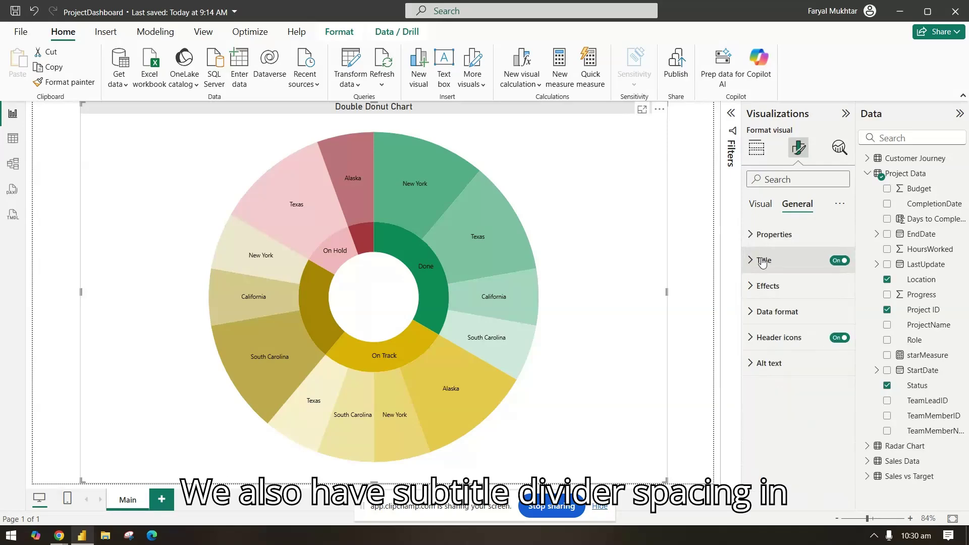
{"action": "left_click", "coordinate": [766, 286]}
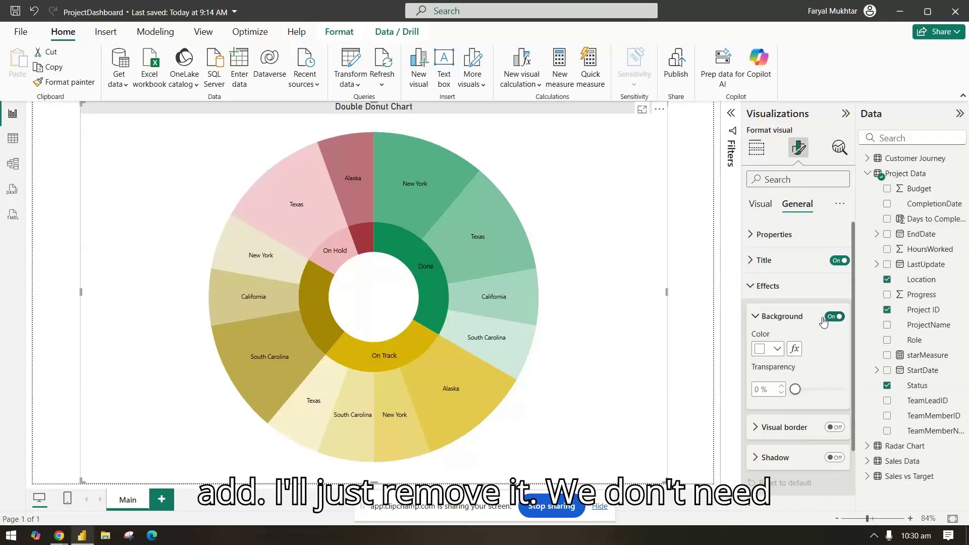
{"action": "left_click", "coordinate": [823, 316]}
{"action": "left_click", "coordinate": [827, 317]}
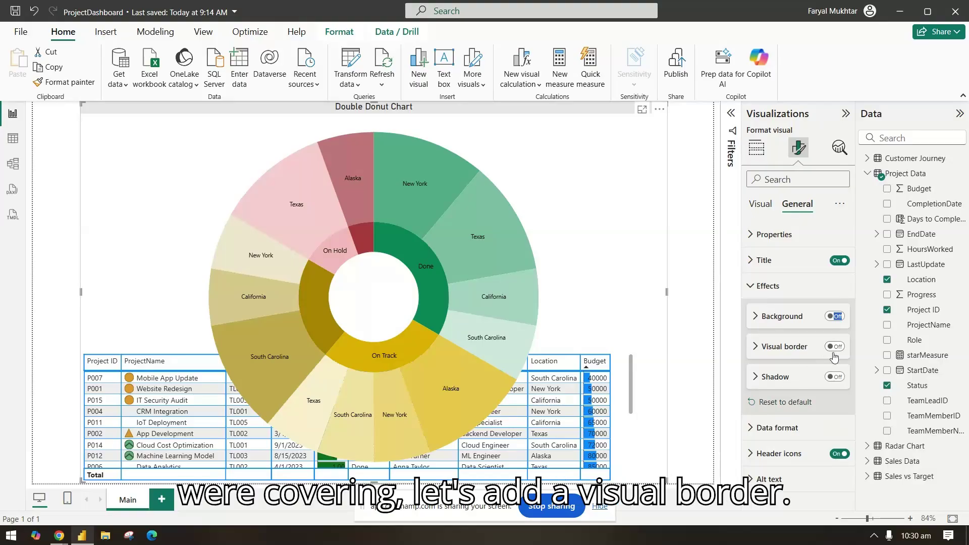
{"action": "left_click", "coordinate": [835, 346]}
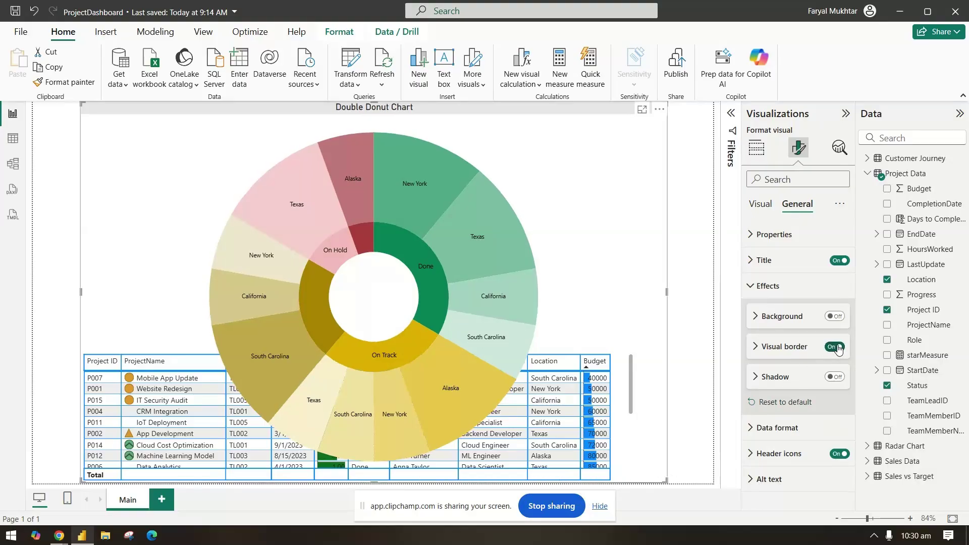
{"action": "left_click", "coordinate": [835, 377]}
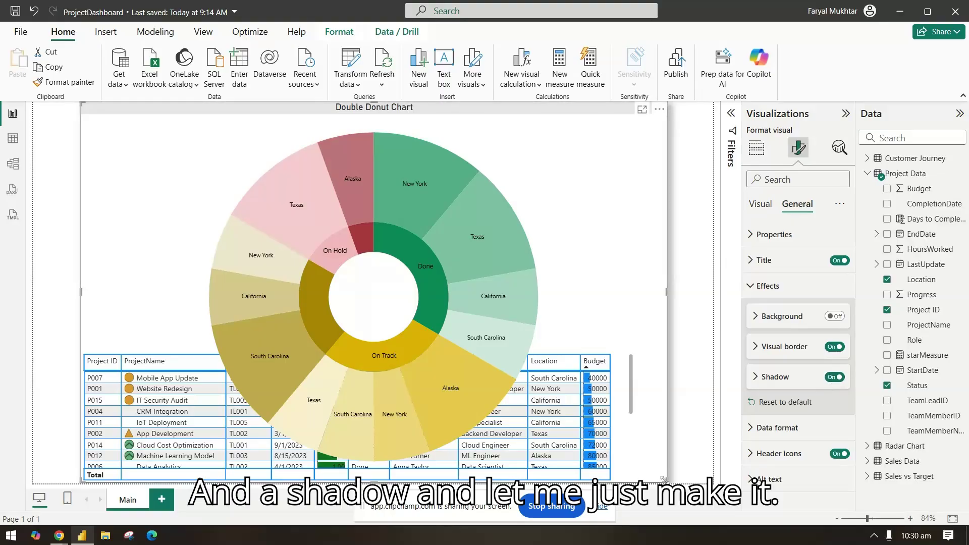
Step: Shrink, shift and stretch the Double Donut Chart so it sits just above the project table
{"action": "left_click_drag", "start_coordinate": [666, 482], "coordinate": [491, 291]}
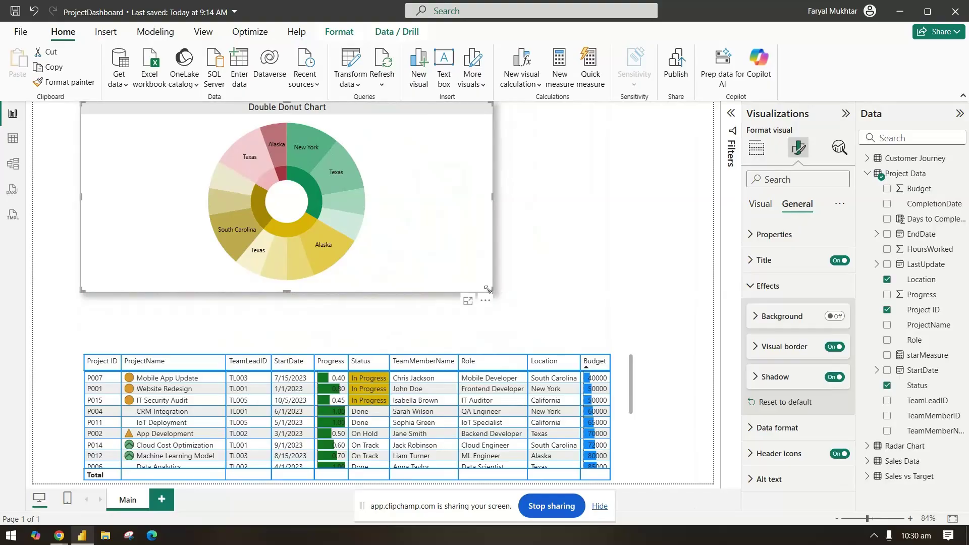
{"action": "left_click_drag", "start_coordinate": [367, 106], "coordinate": [454, 135]}
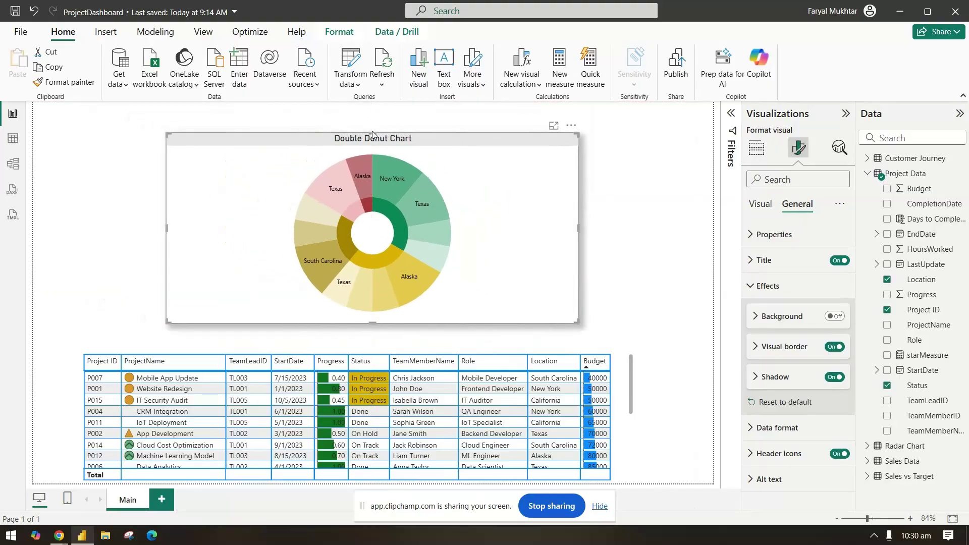
{"action": "left_click_drag", "start_coordinate": [373, 132], "coordinate": [370, 106]}
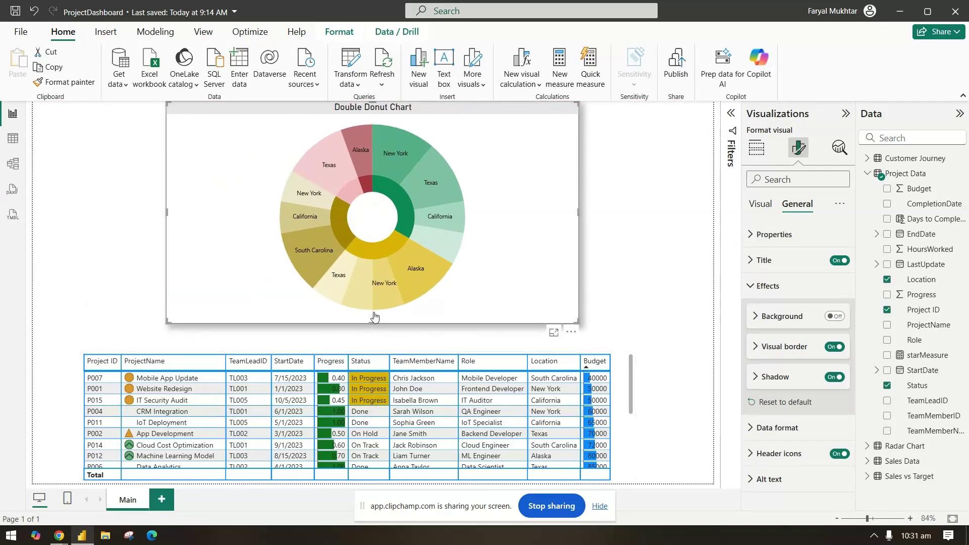
{"action": "left_click_drag", "start_coordinate": [373, 321], "coordinate": [374, 363]}
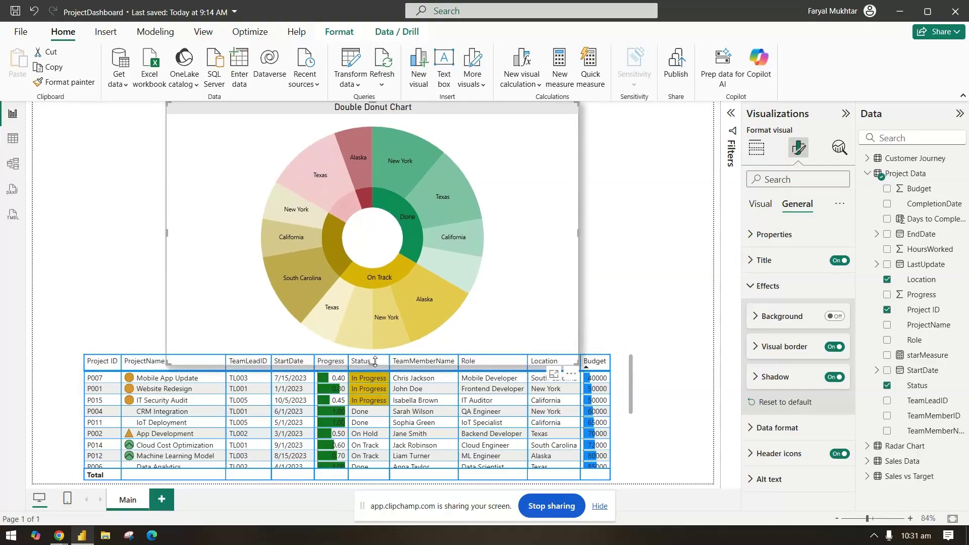
Step: Show the Build visual fields that make up the donut chart
{"action": "left_click", "coordinate": [791, 433]}
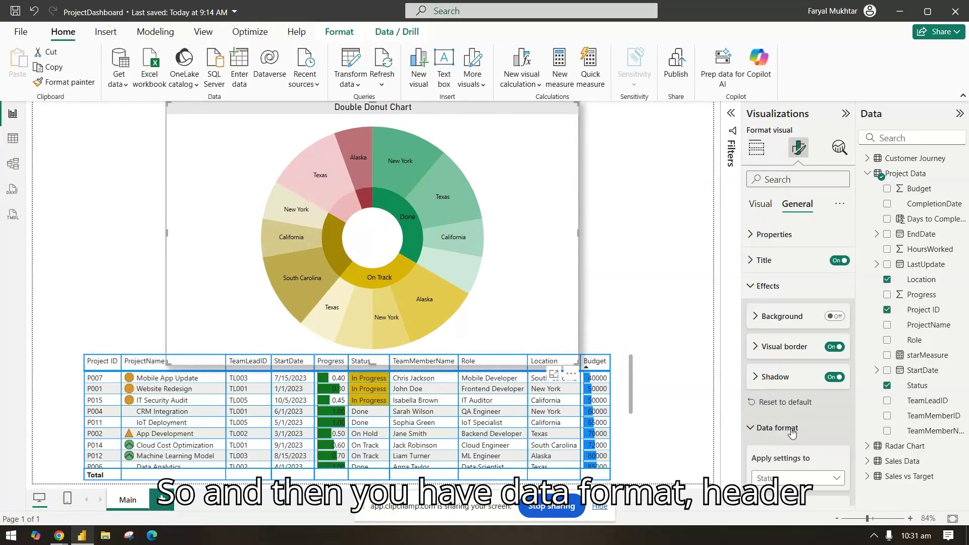
{"action": "left_click", "coordinate": [791, 433]}
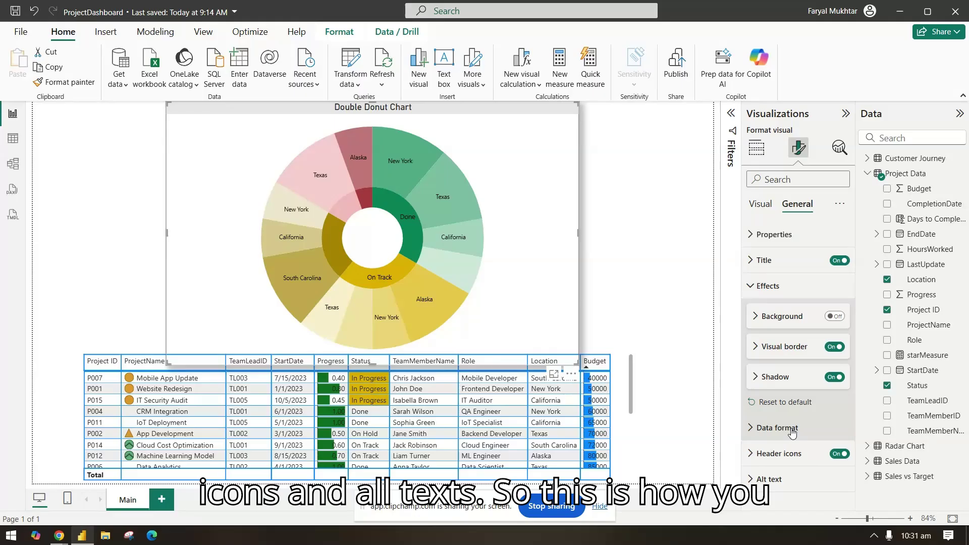
{"action": "left_click", "coordinate": [756, 147]}
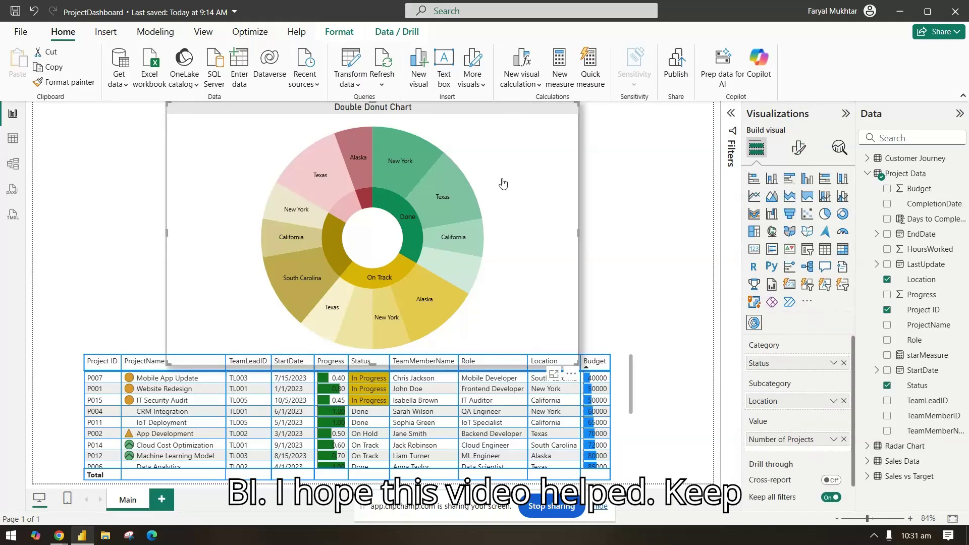